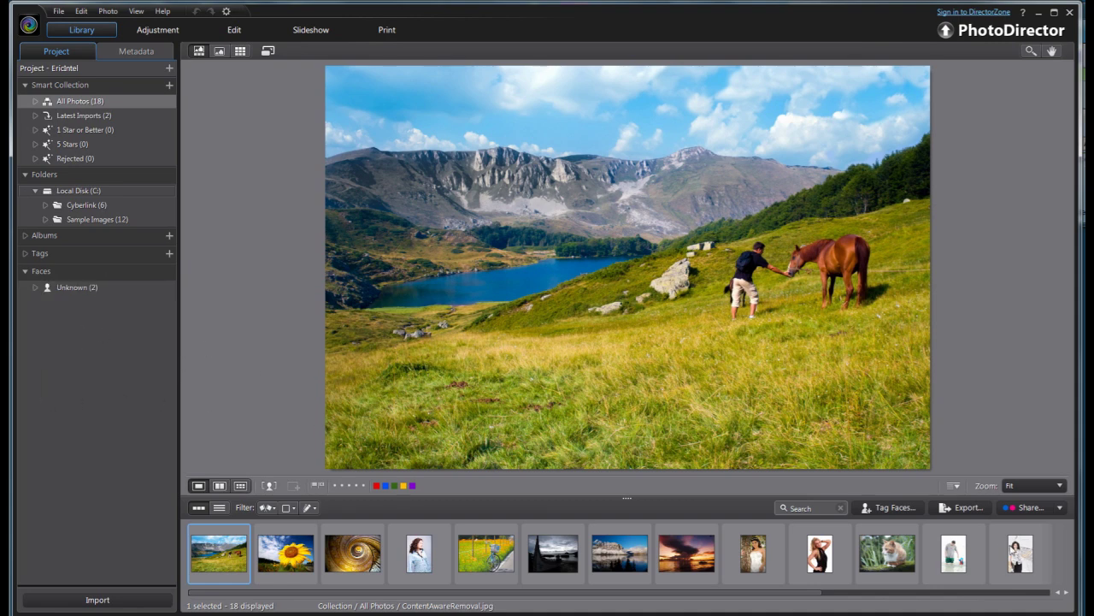
Tag the woman's face in the first stairs photo as a new person named 'Lady'.
left_click(1020, 553)
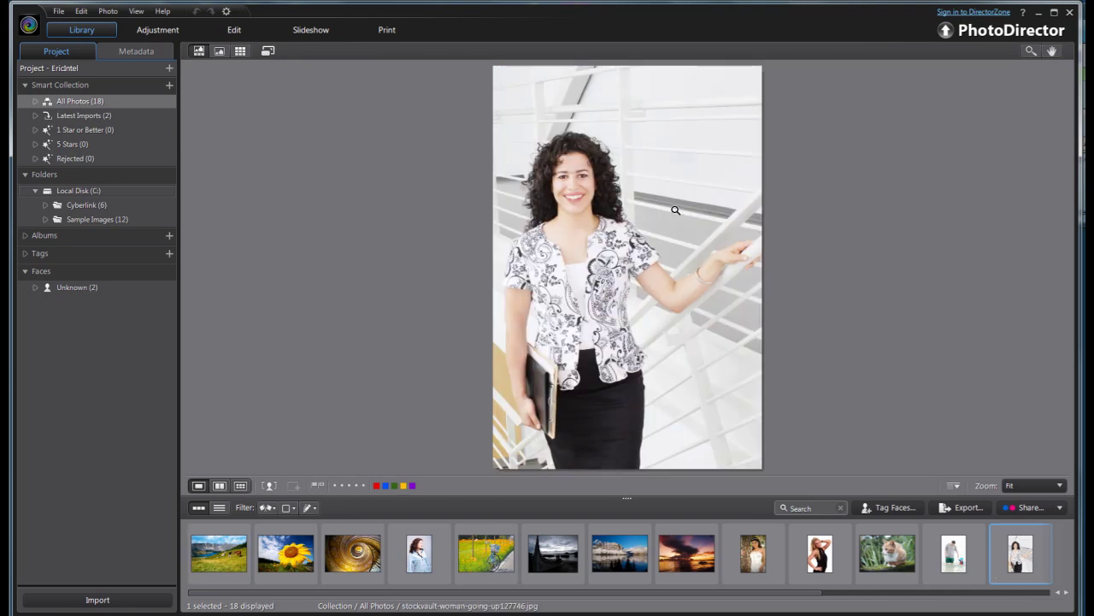
left_click(881, 509)
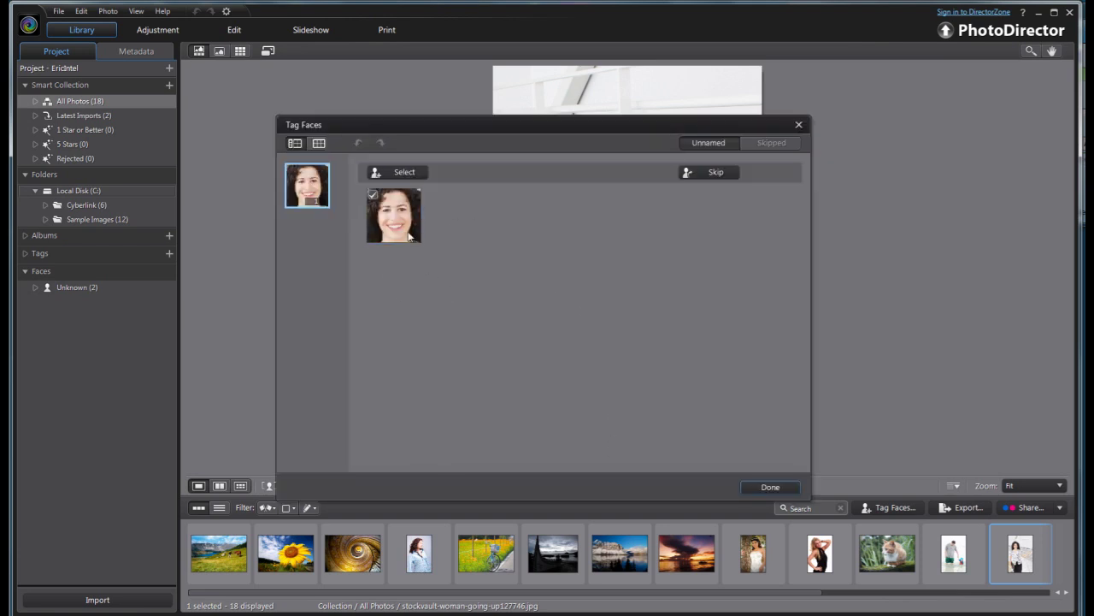
left_click(420, 172)
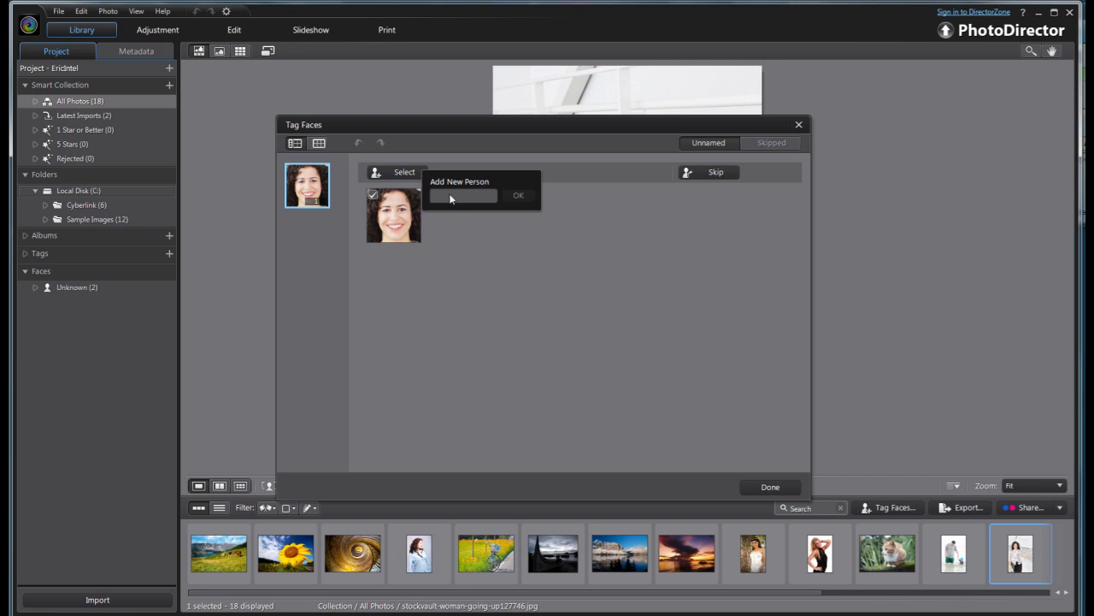
type("Lady")
left_click(518, 195)
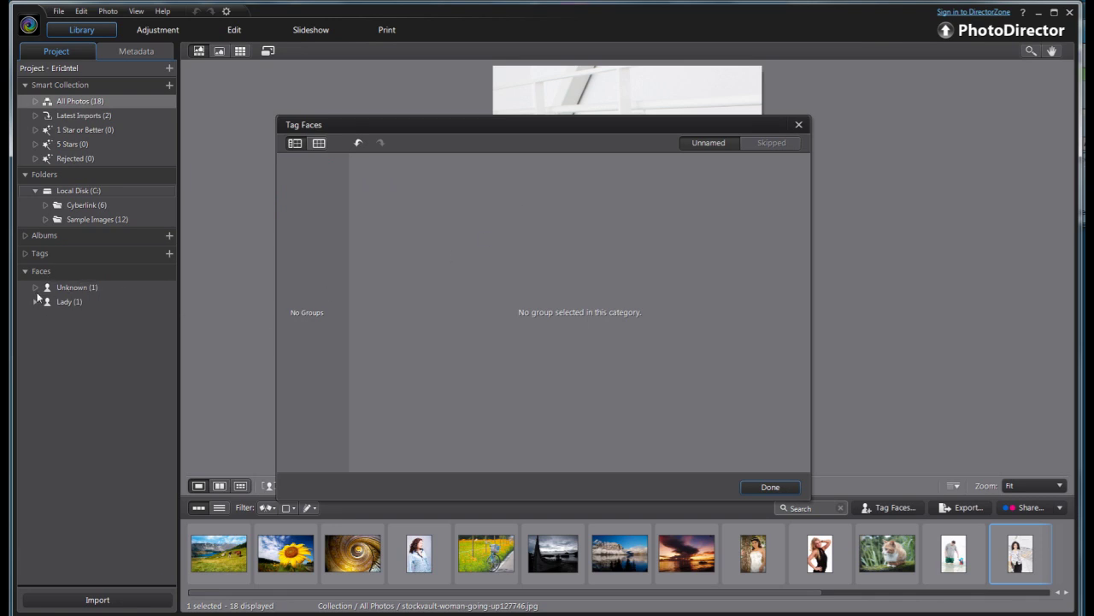
left_click(759, 485)
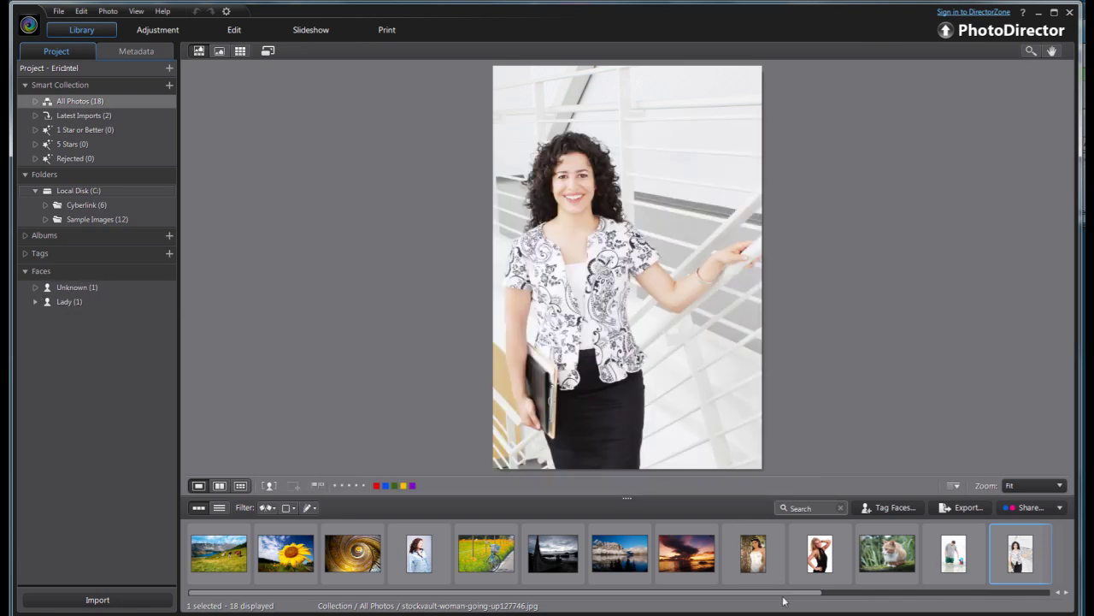
Tag the other stairs photo's face as Lady, filter by Lady, then show all 18 photos.
scroll(795, 564, "down", 5)
left_click(801, 560)
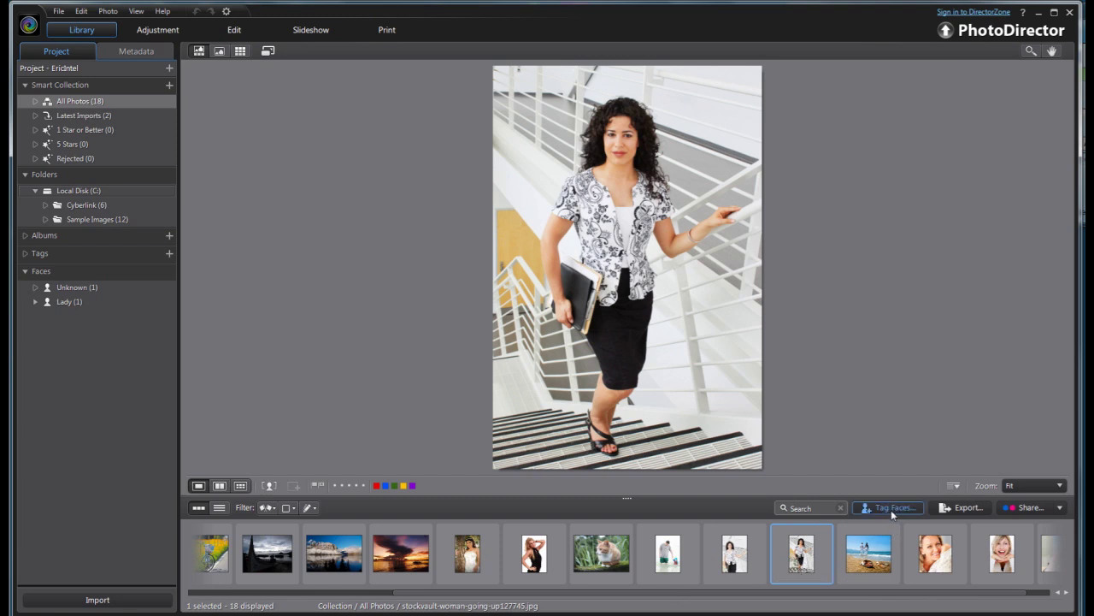
left_click(891, 507)
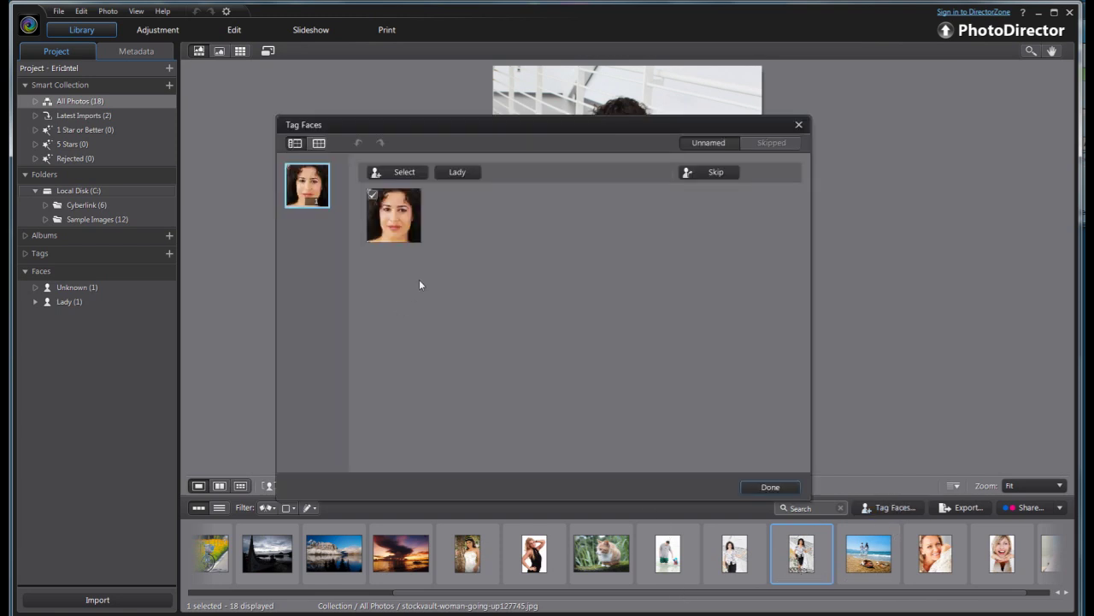
left_click(395, 172)
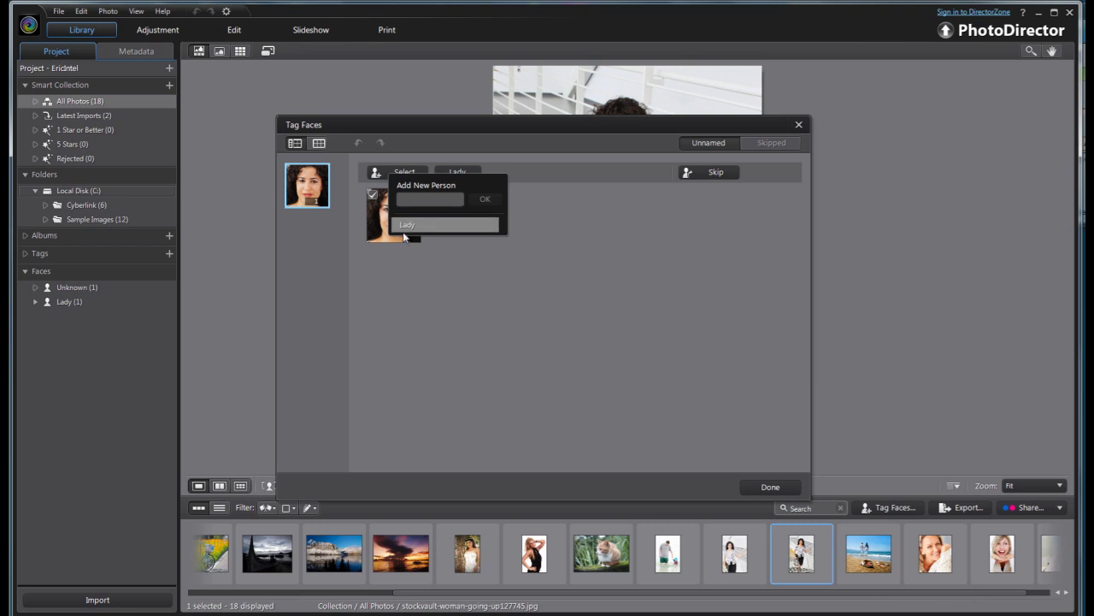
left_click(404, 226)
left_click(771, 486)
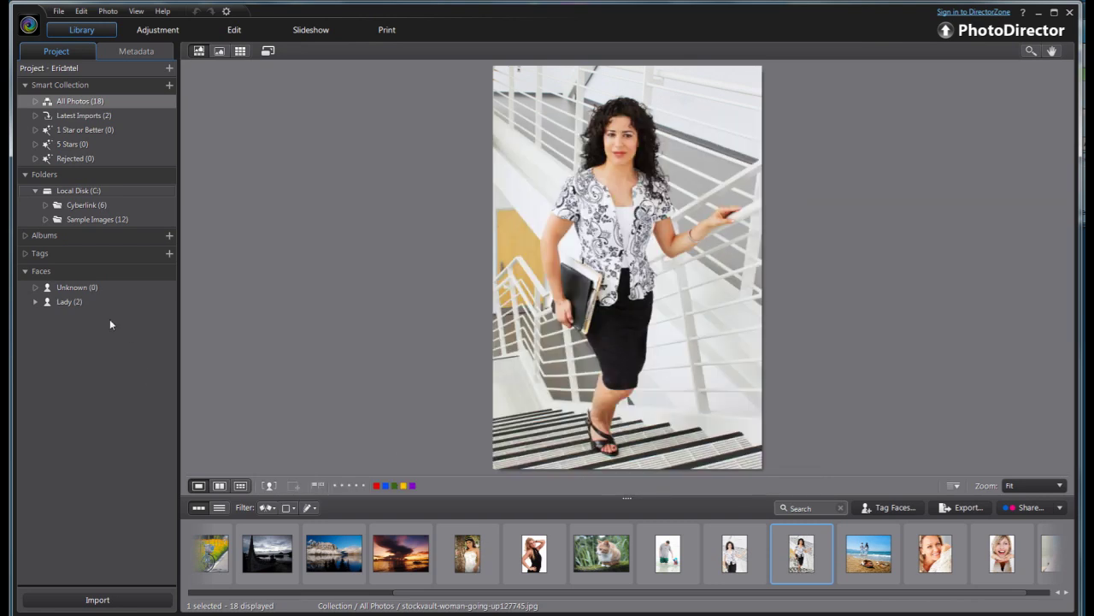
left_click(84, 302)
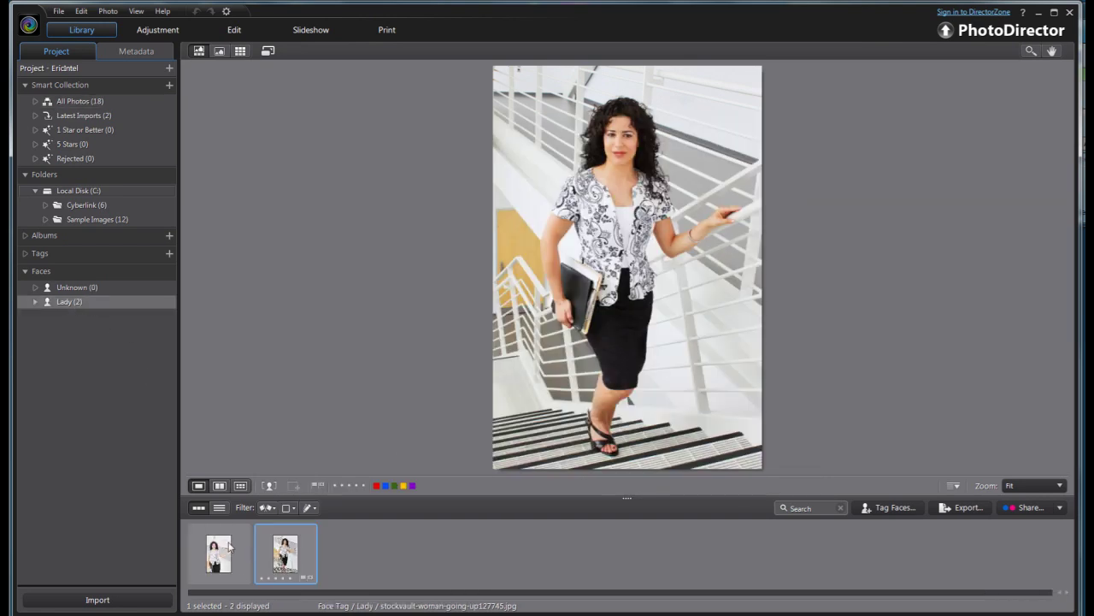
left_click(80, 101)
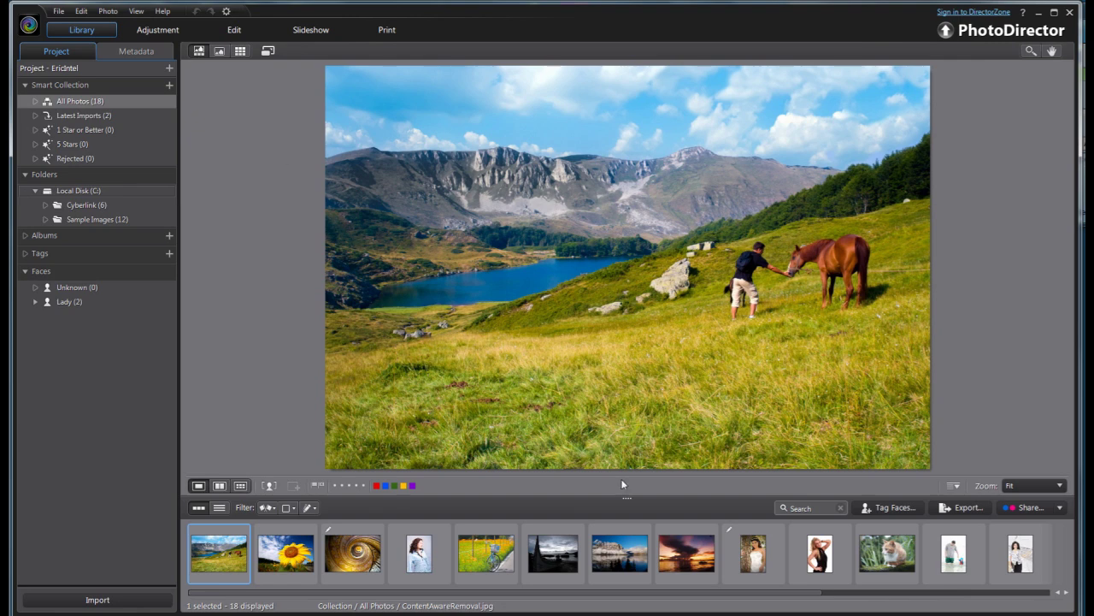
Open the bride photo in the Adjustment module.
left_click(753, 554)
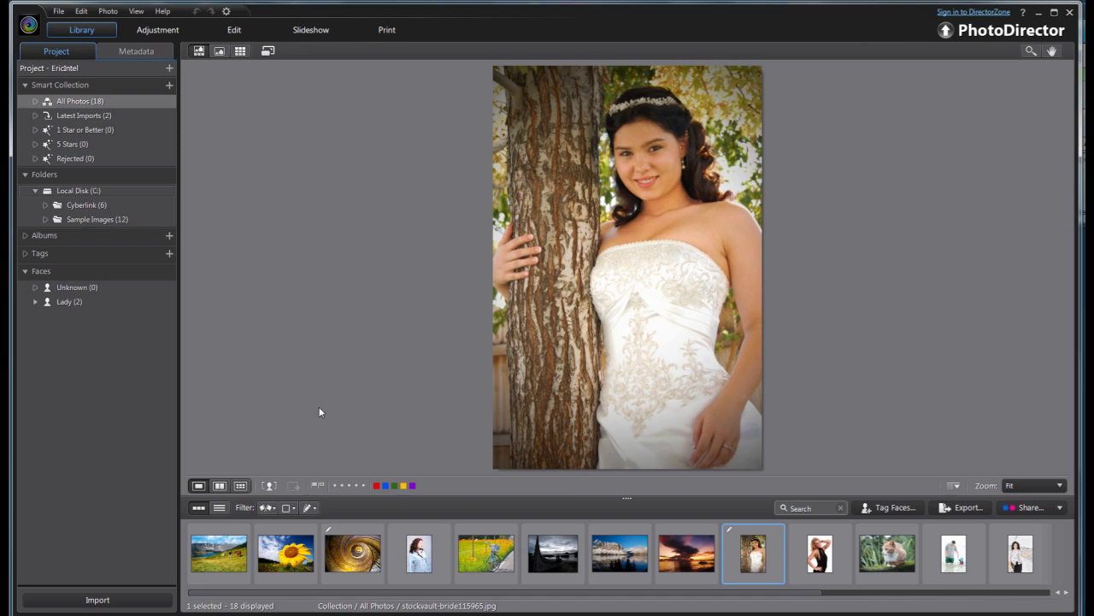
left_click(155, 30)
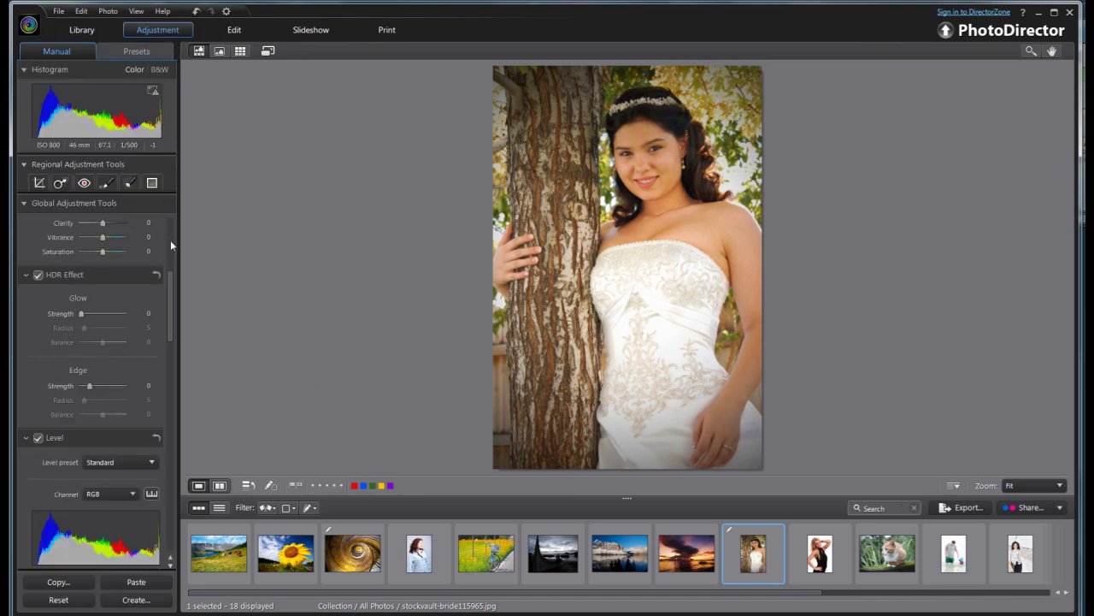
scroll(171, 288, "down", 1)
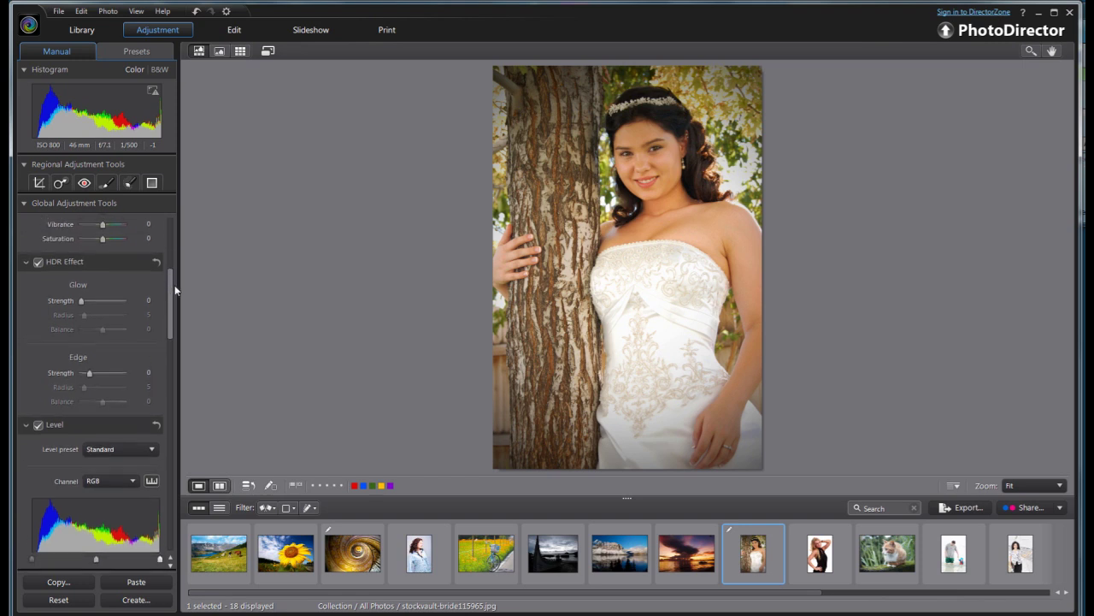
scroll(173, 288, "up", 1)
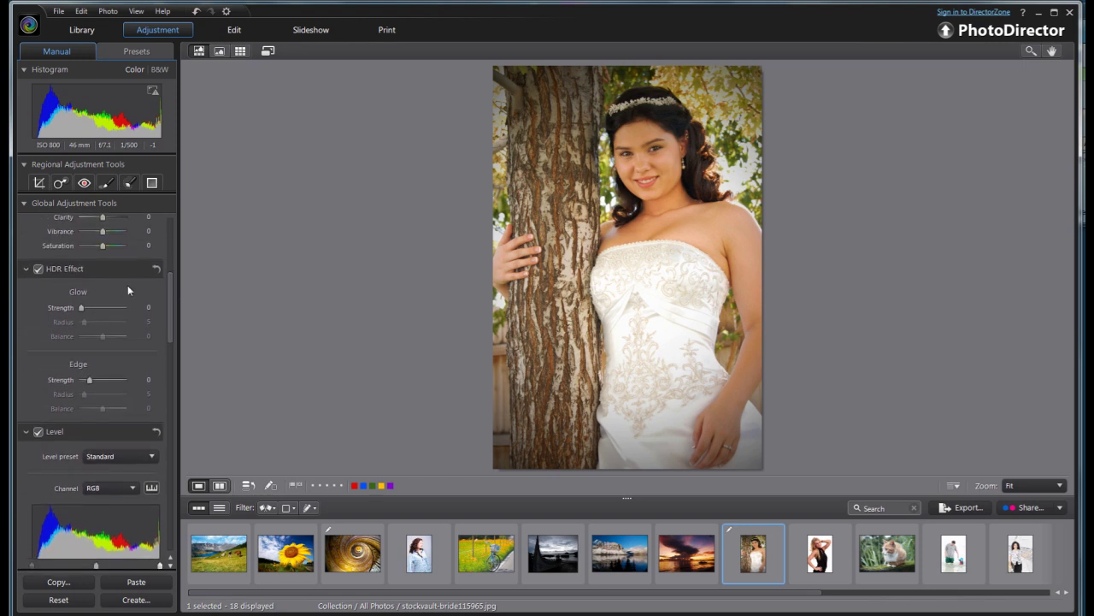
Try the HDR Glow sliders, reset the HDR effect, then set Edge Strength to 64.
left_click_drag(82, 309, 103, 308)
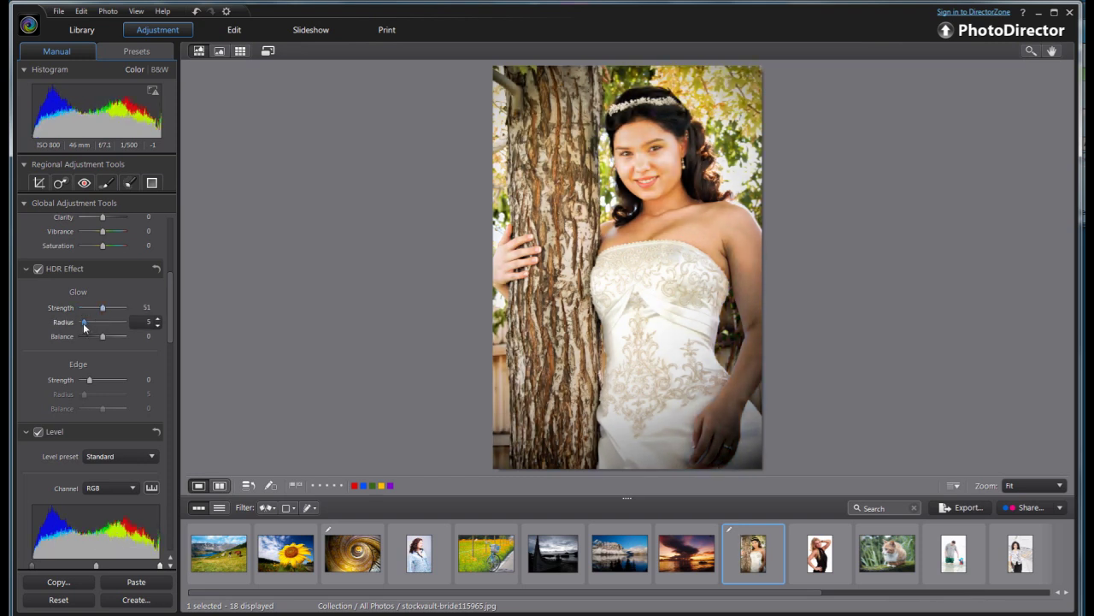
left_click_drag(84, 322, 108, 322)
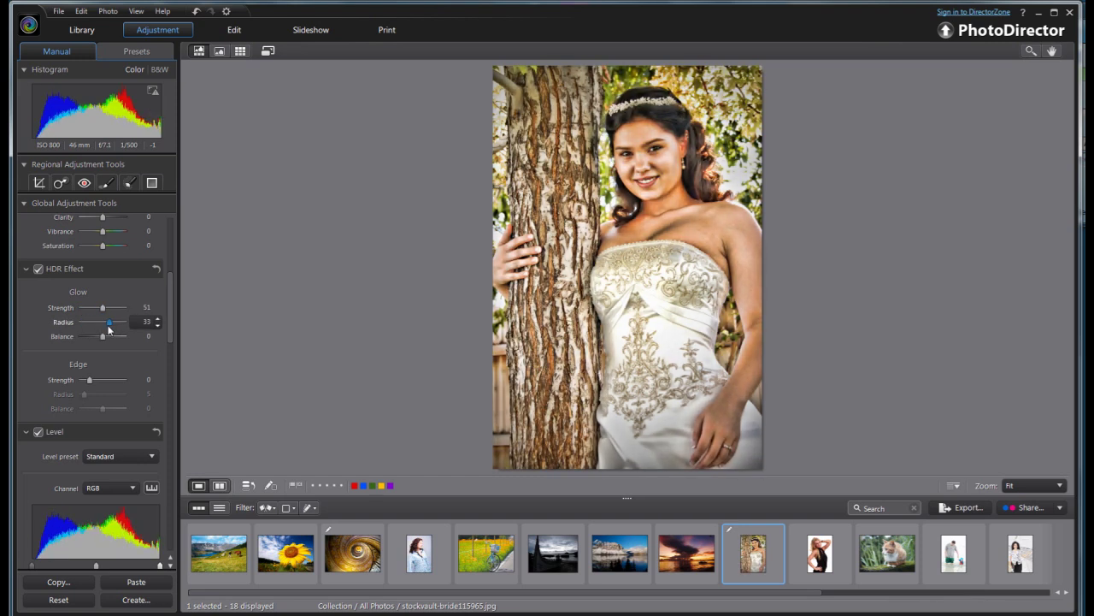
left_click_drag(104, 335, 115, 337)
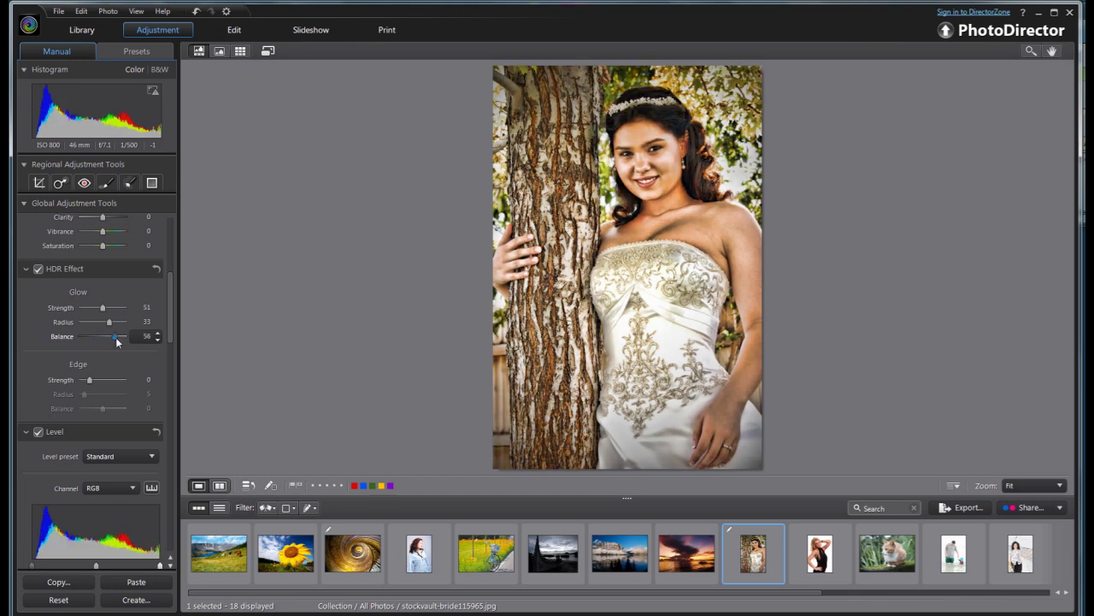
left_click(156, 268)
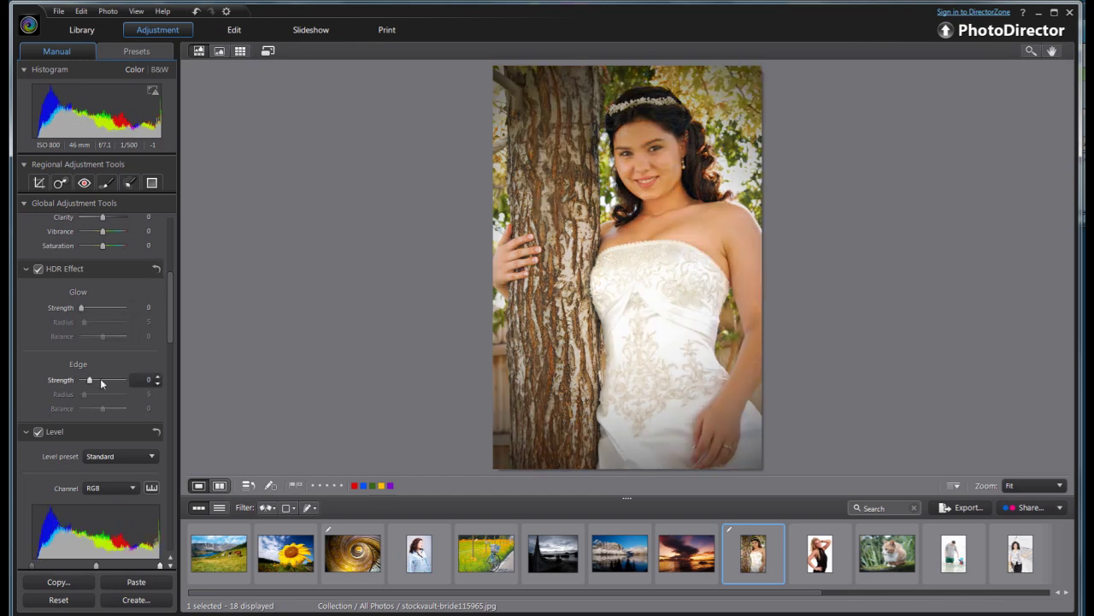
left_click_drag(90, 381, 109, 413)
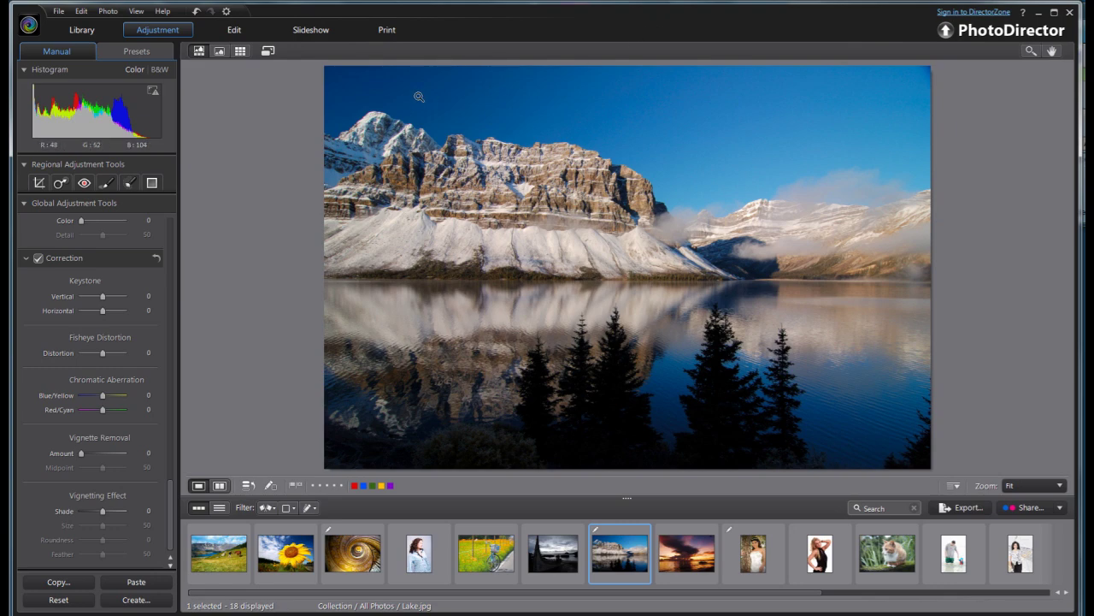
Zoom to 100% on the mountain peak and set Red/Cyan chromatic aberration to -11.
left_click(371, 122)
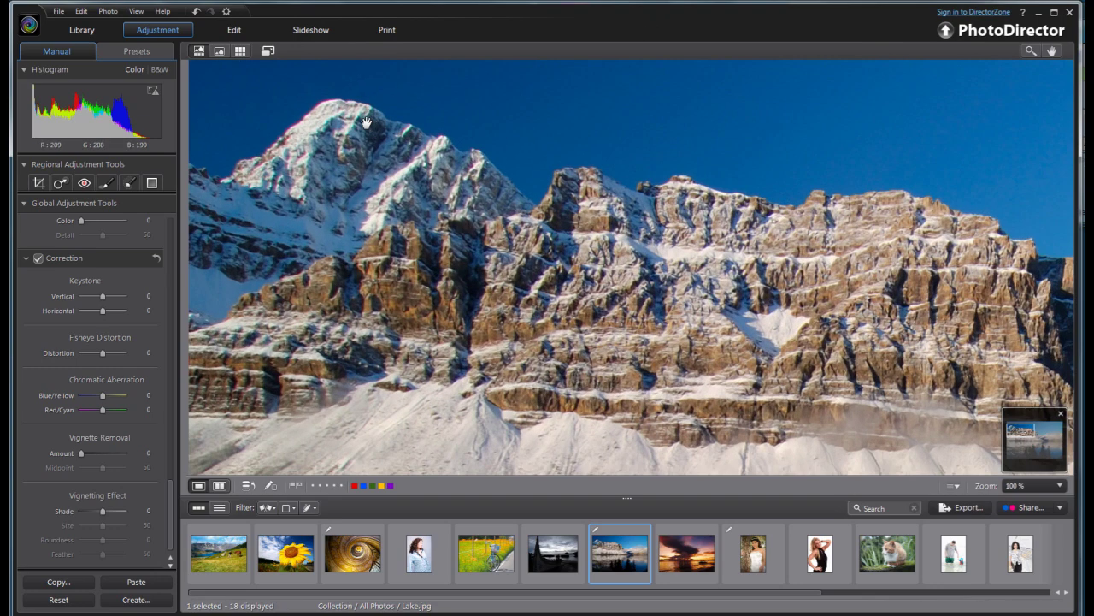
left_click_drag(338, 124, 401, 197)
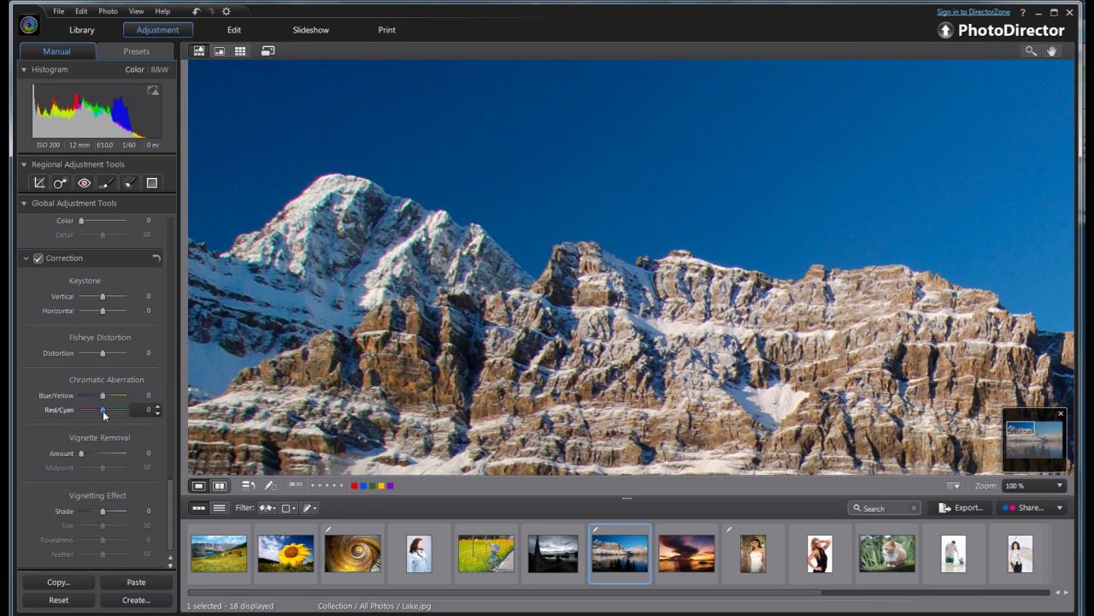
left_click_drag(101, 410, 100, 412)
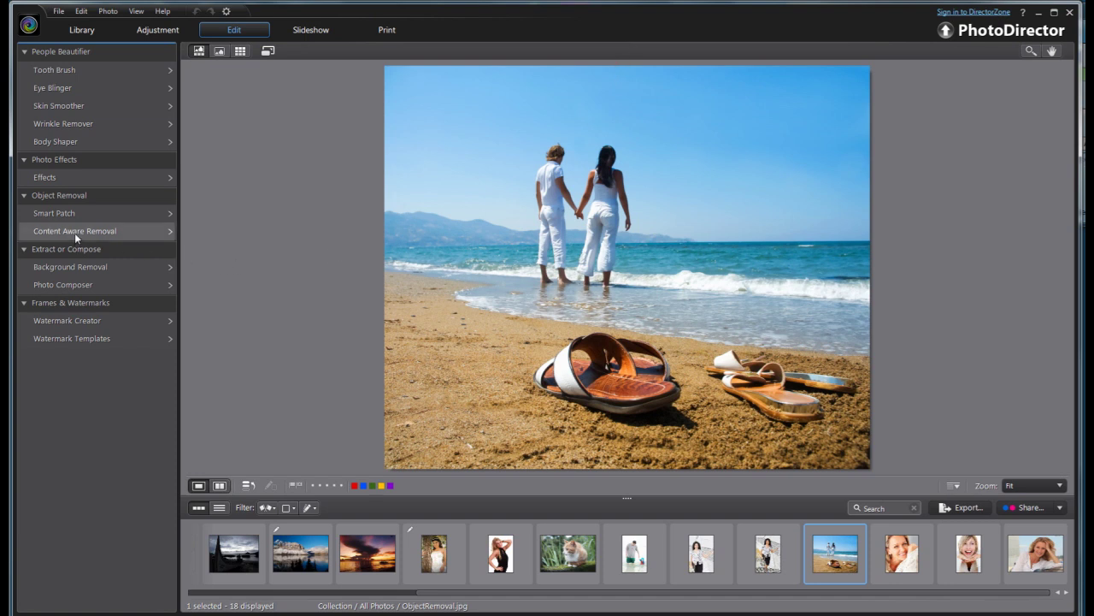
Start Content Aware Removal and brush over the left sandal in the beach photo.
left_click(112, 235)
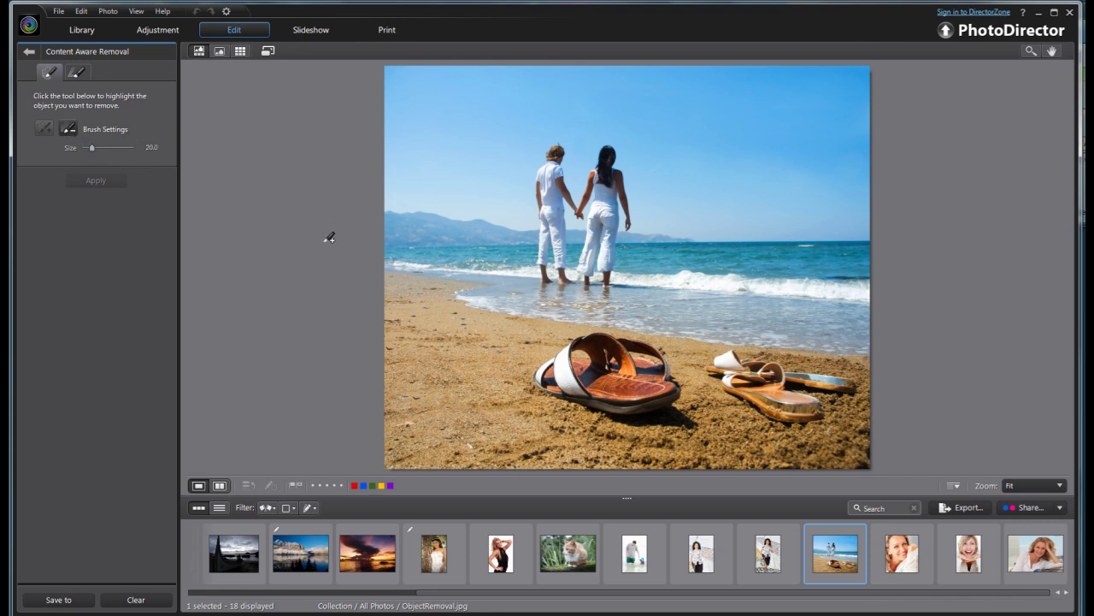
left_click(66, 128)
mouse_move(542, 381)
left_mouse_down()
mouse_move(603, 340)
mouse_move(654, 354)
mouse_move(673, 369)
mouse_move(690, 423)
mouse_move(583, 405)
mouse_move(589, 363)
mouse_move(619, 360)
mouse_move(658, 381)
mouse_move(669, 406)
mouse_move(596, 402)
mouse_move(569, 386)
mouse_move(650, 396)
mouse_move(609, 402)
left_mouse_up()
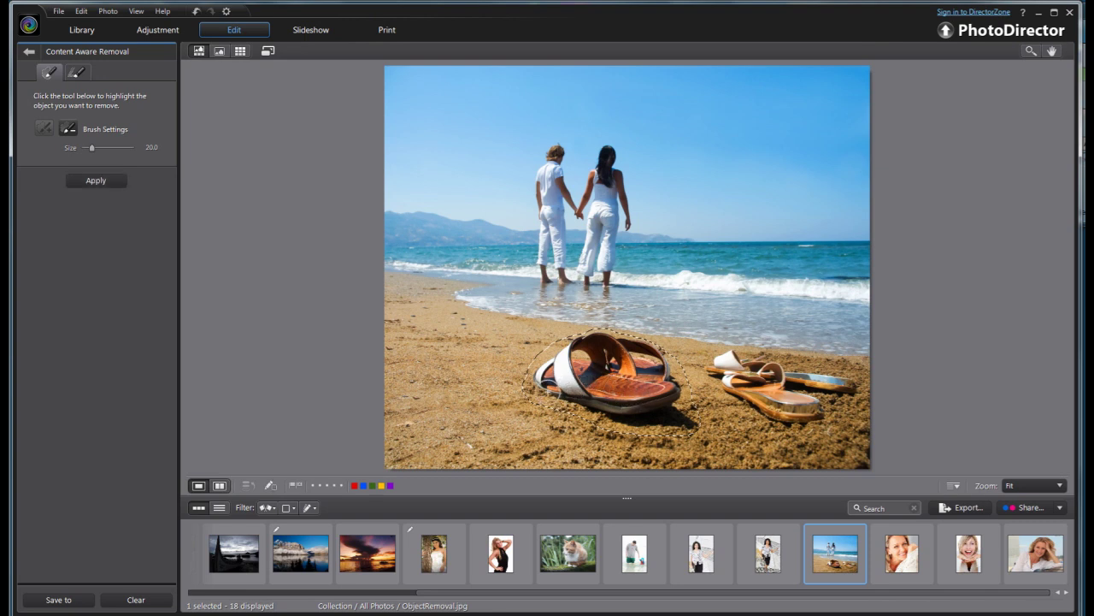
Apply the sandal removal, then retry it twice to clean up the leftovers.
left_click(101, 182)
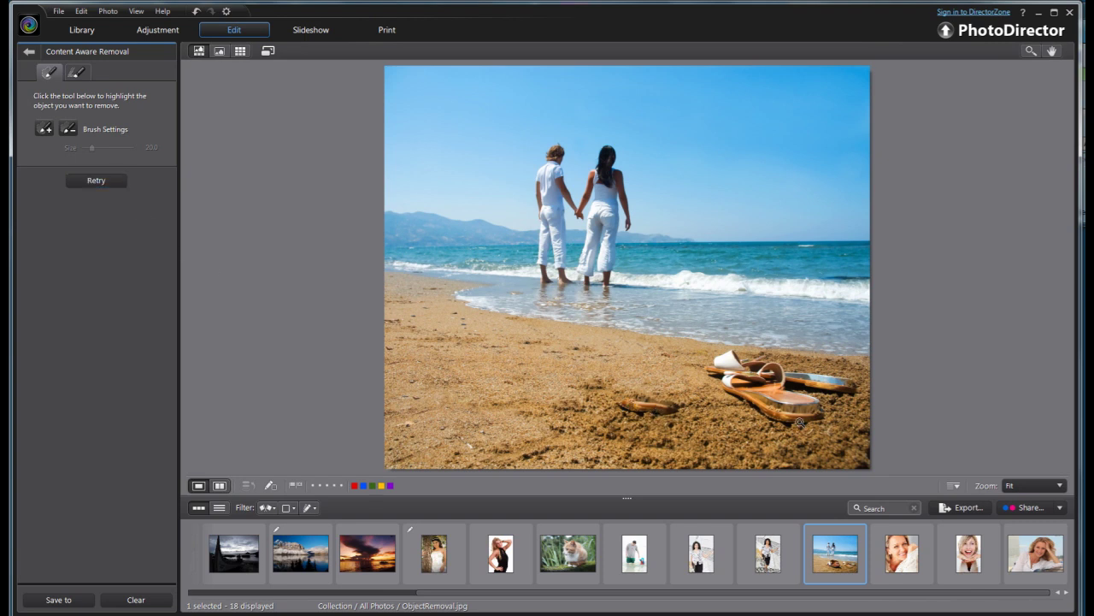
left_click(102, 183)
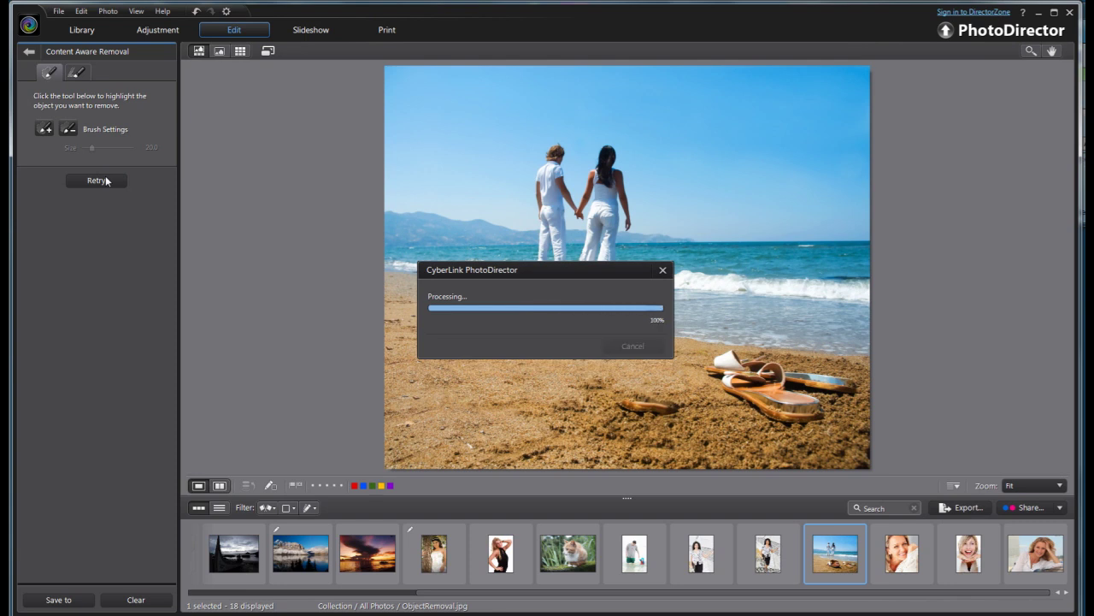
left_click(101, 181)
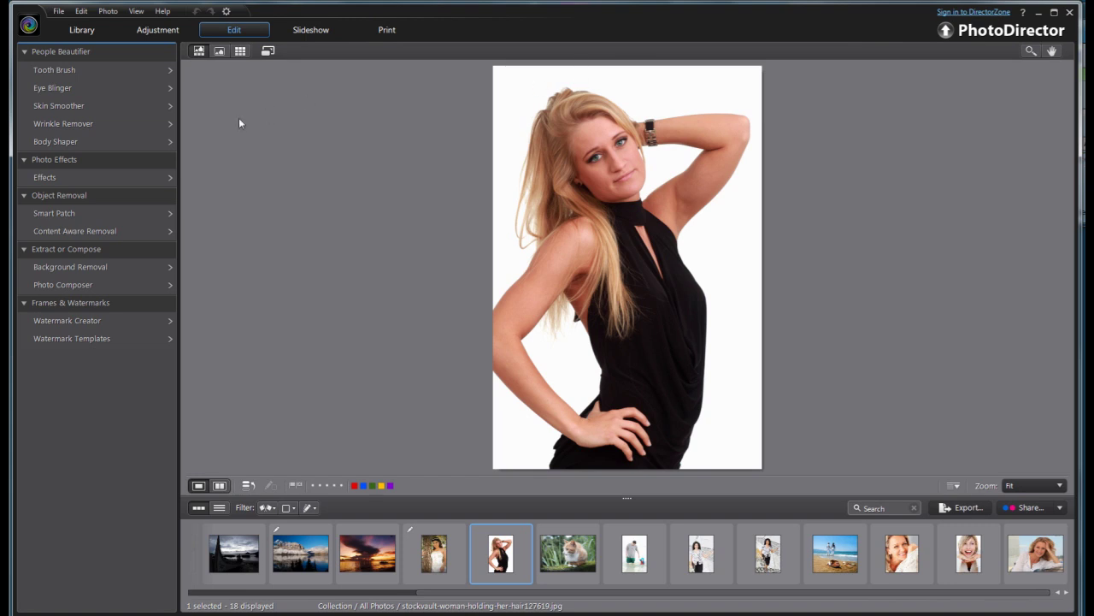
Push the underside of her upper arm outward with the Body Shaper Forward warp brush.
left_click(87, 142)
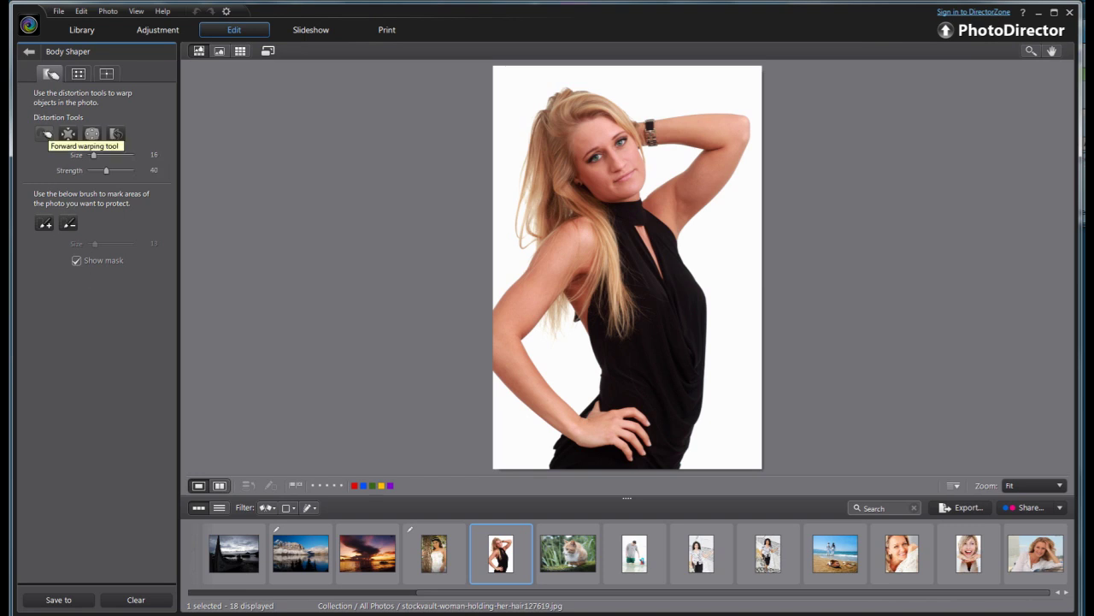
left_click(44, 134)
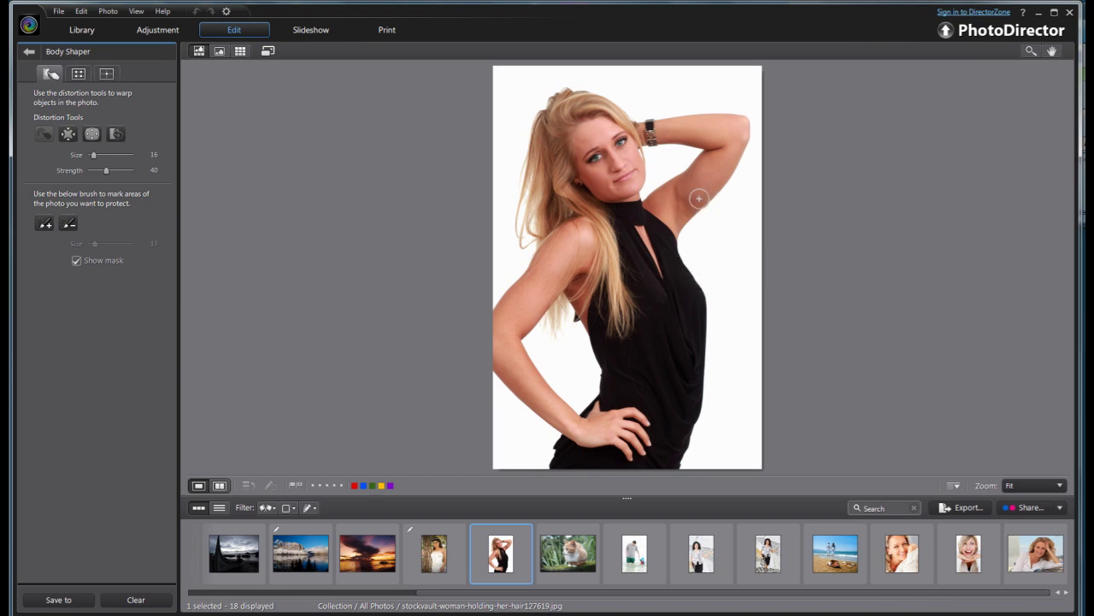
left_click_drag(699, 199, 713, 205)
Raise the brush size to 34 and warp the area around her eye with other distortion brushes.
left_click(43, 134)
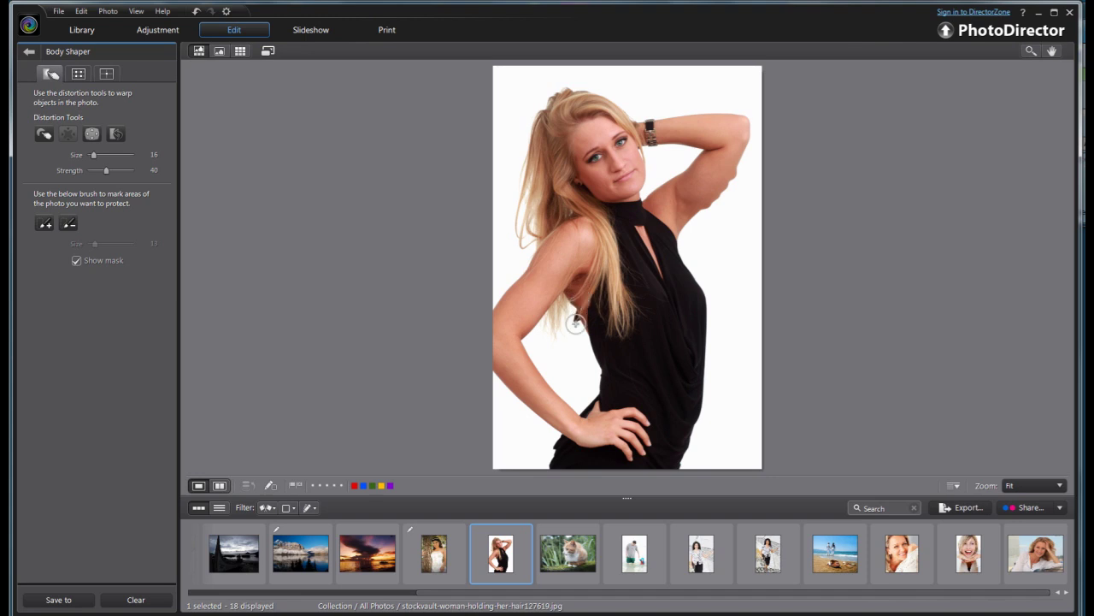
scroll(581, 313, "up", 3)
scroll(582, 313, "up", 15)
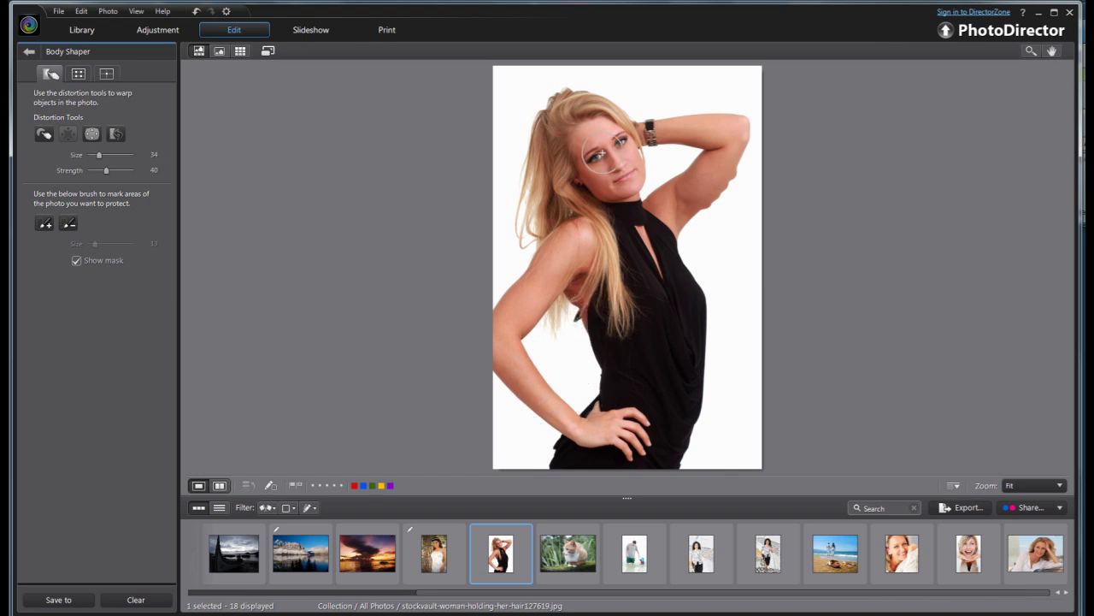
mouse_move(596, 156)
left_mouse_down()
mouse_move(626, 134)
mouse_move(609, 141)
left_mouse_up()
left_click(67, 134)
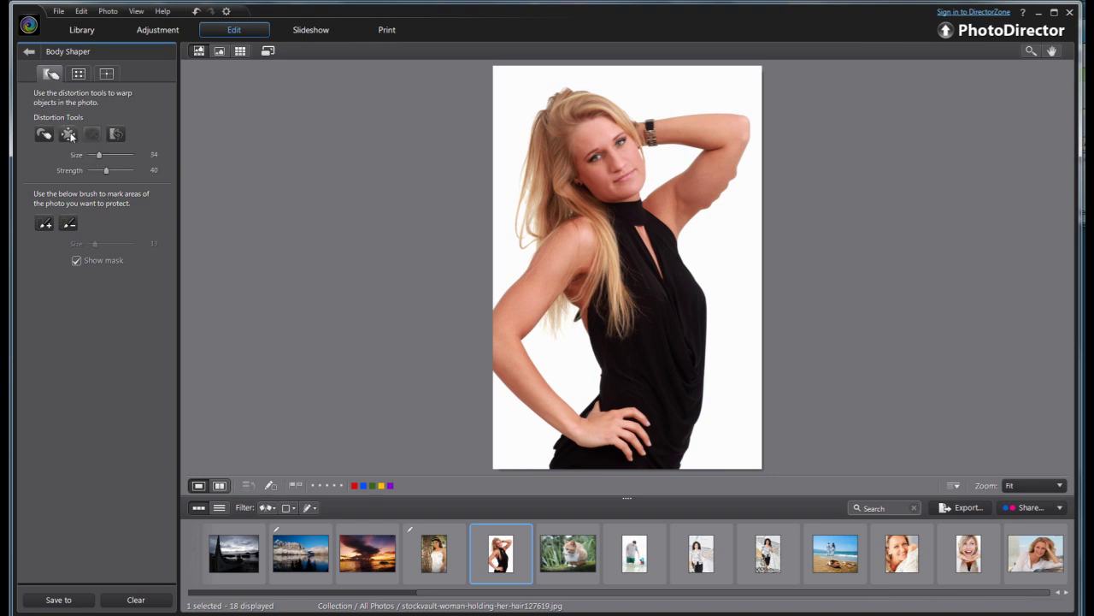
left_click(594, 156)
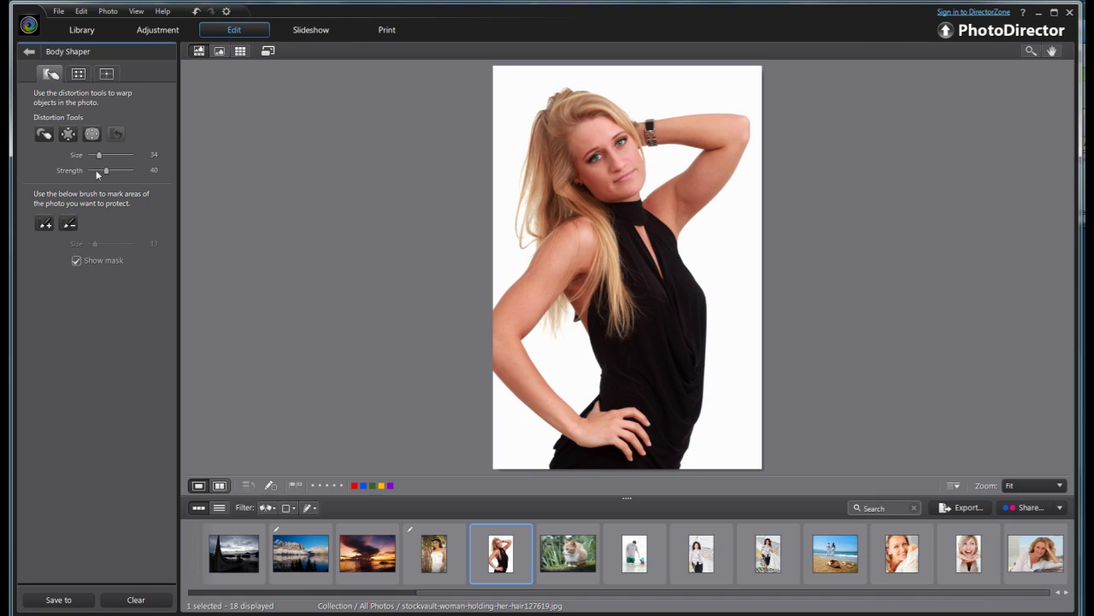
Lay a 5×5 mesh and drag points at her right waist, shoulder and left arm.
left_click(78, 74)
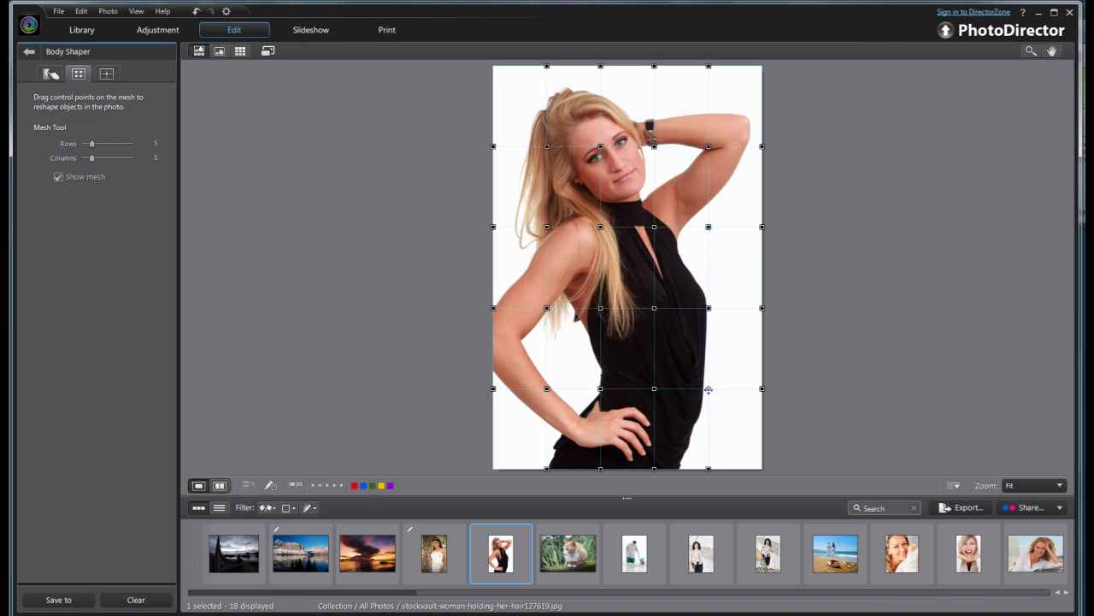
left_click_drag(708, 388, 700, 385)
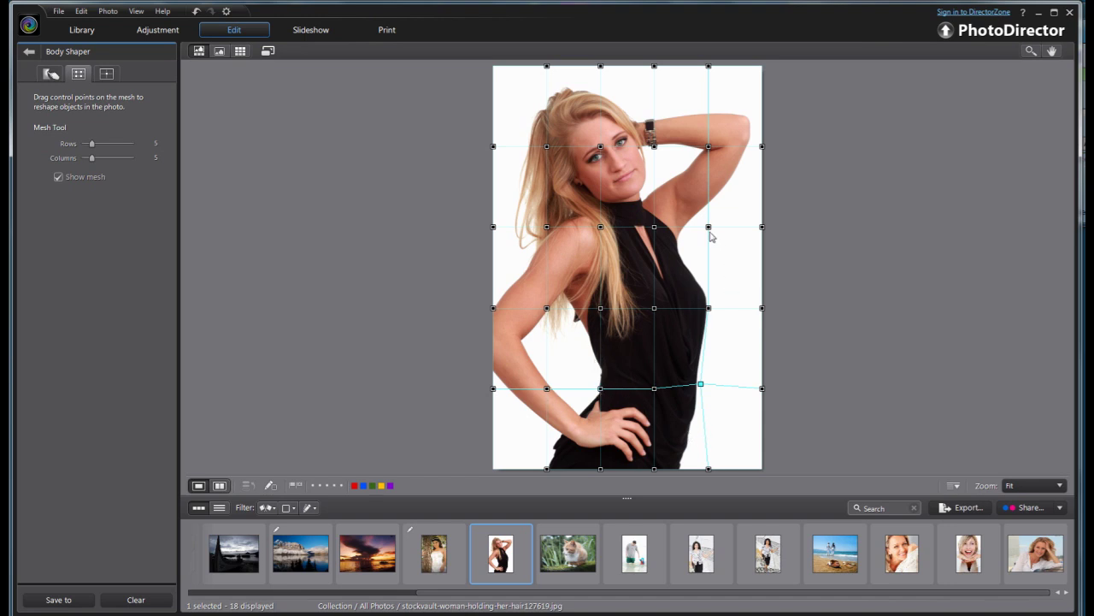
left_click_drag(708, 226, 702, 221)
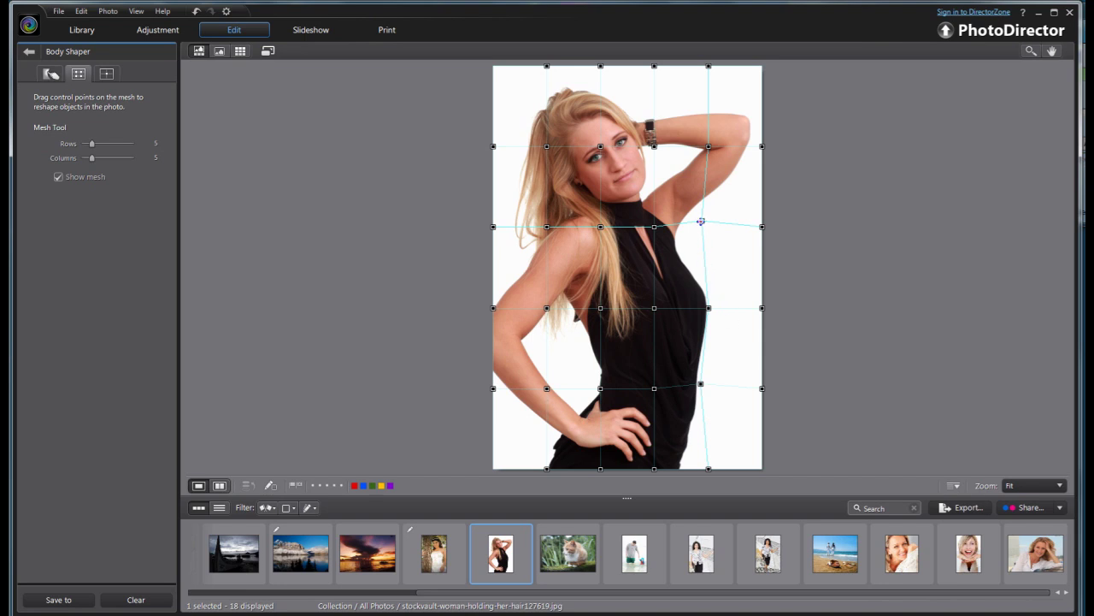
left_click_drag(700, 221, 701, 230)
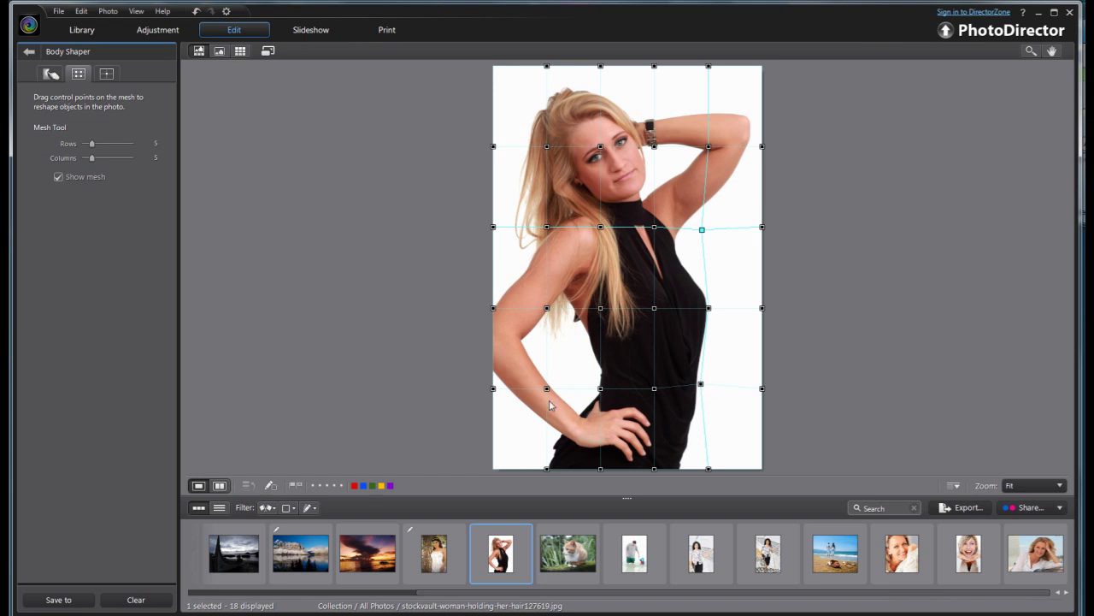
left_click_drag(547, 308, 548, 314)
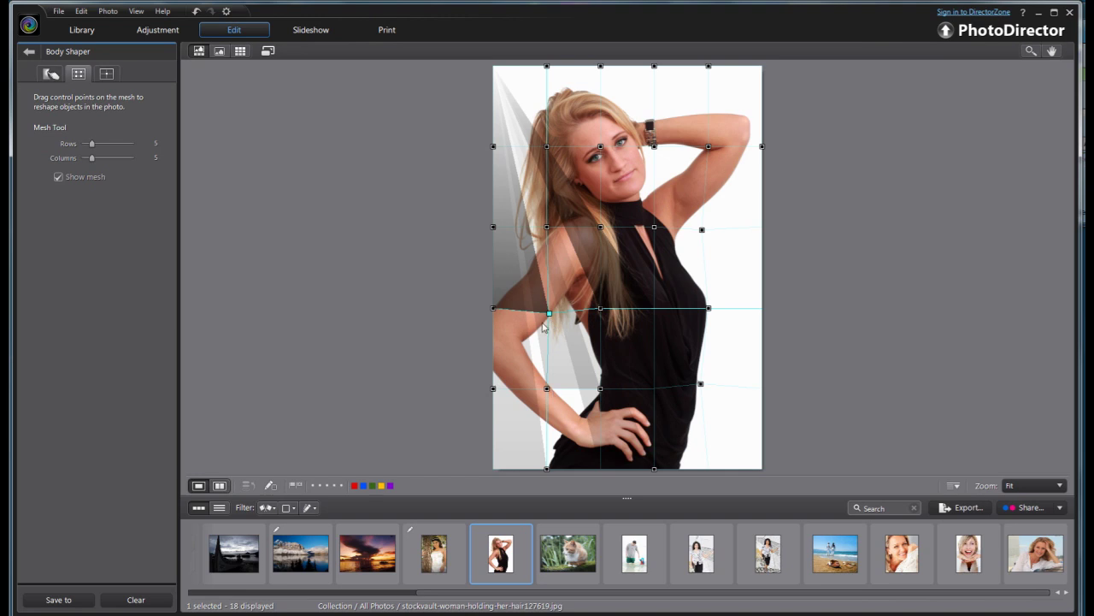
left_click_drag(548, 314, 539, 305)
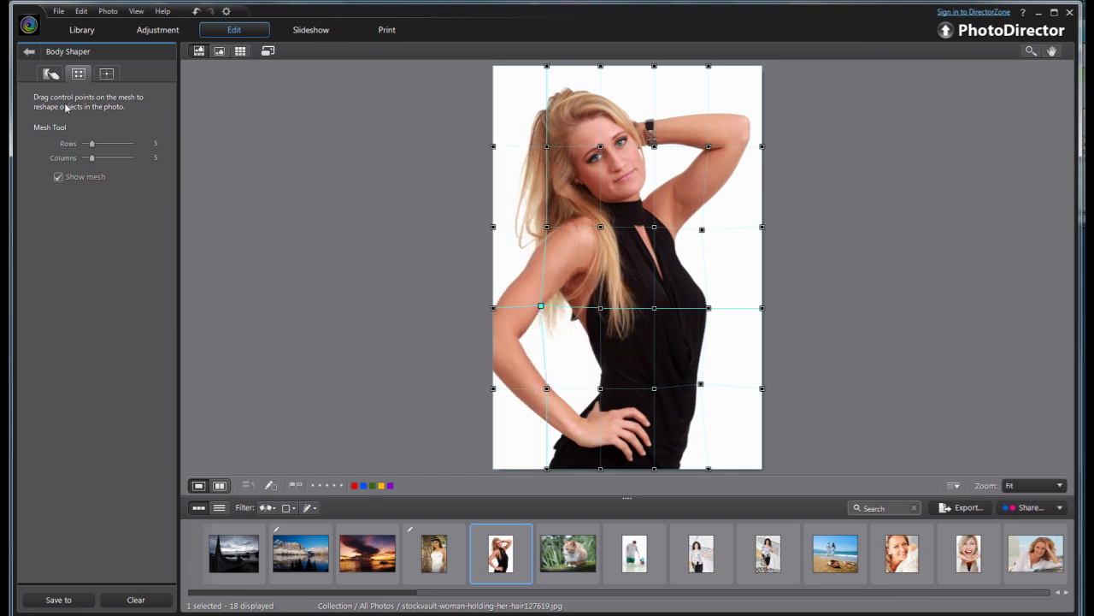
Add and nudge a manual control point by her hand and waist, hide the mesh, compare before/after.
left_click(107, 76)
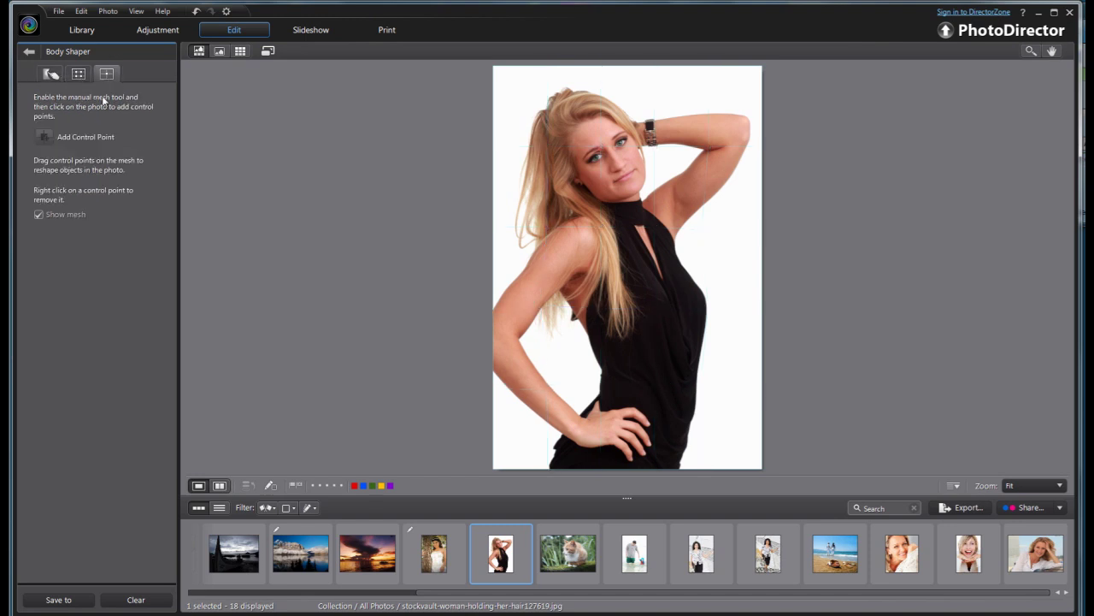
left_click(54, 143)
left_click(48, 143)
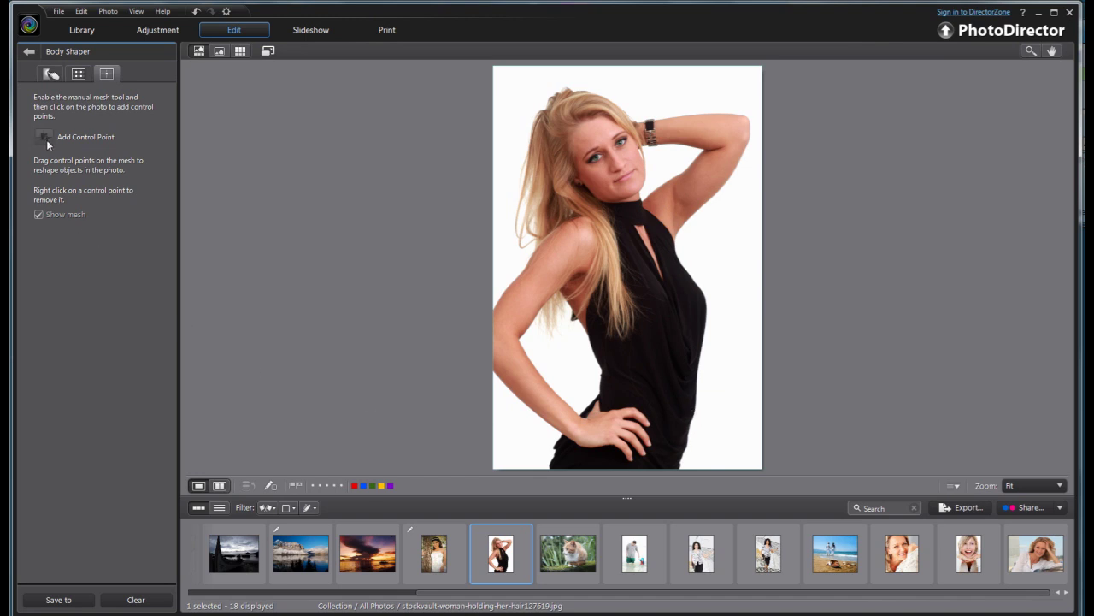
left_click(700, 439)
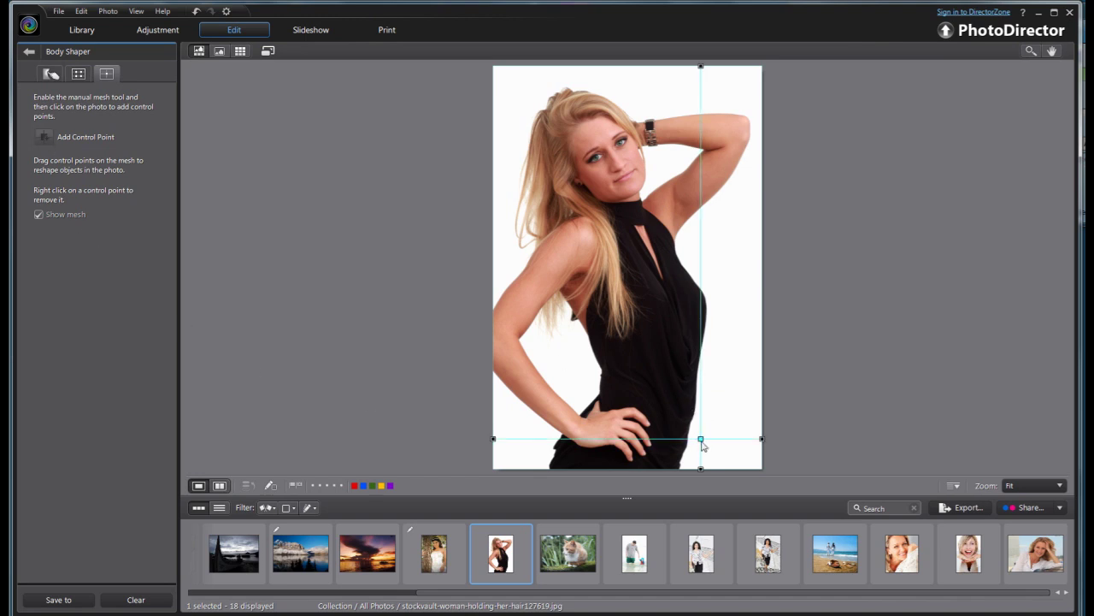
left_click_drag(701, 440, 697, 436)
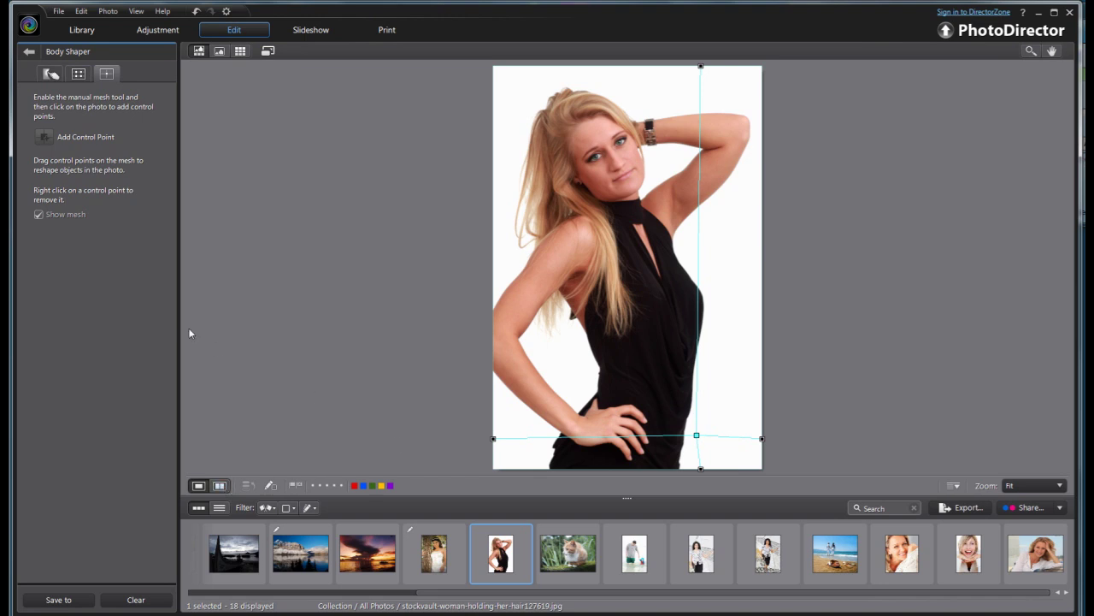
left_click(38, 216)
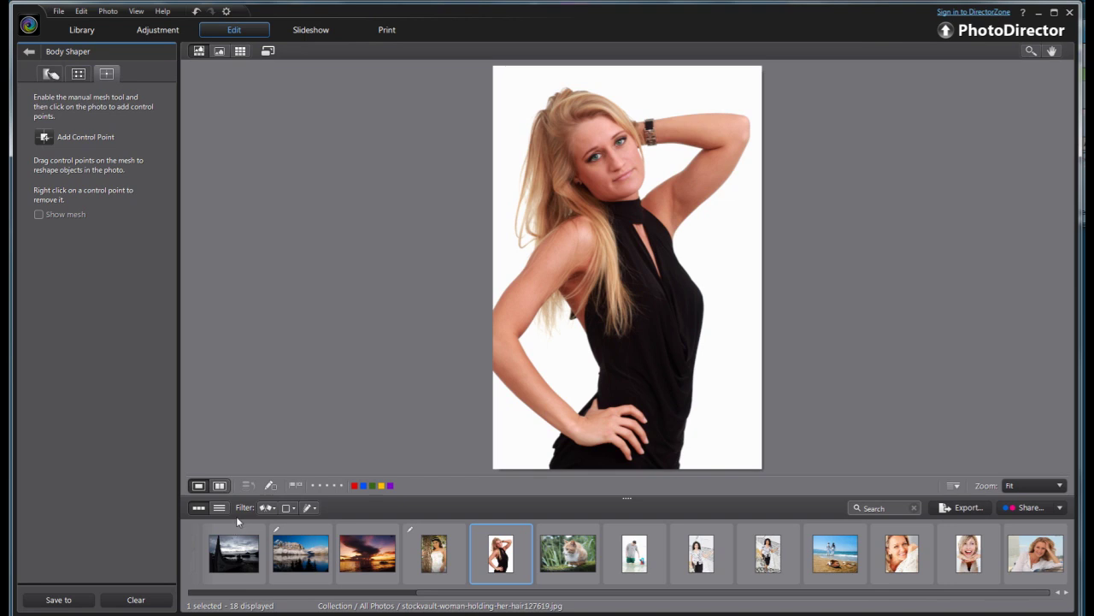
left_click(219, 485)
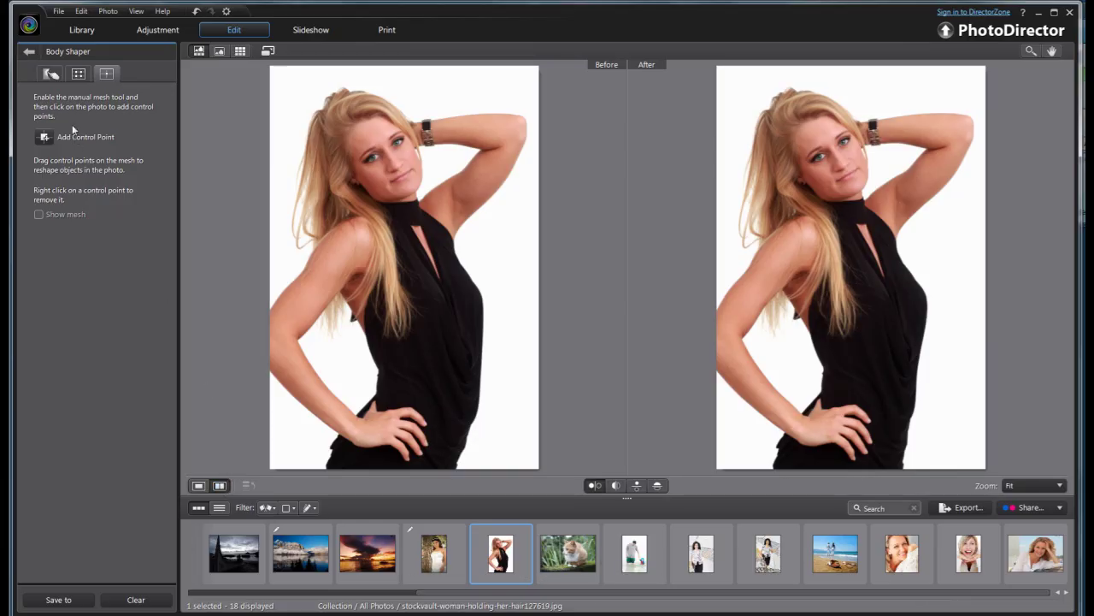
Load stockvault-bride115965.jpg in Body Shaper, discarding the black-dress photo's unsaved edits.
left_click(50, 73)
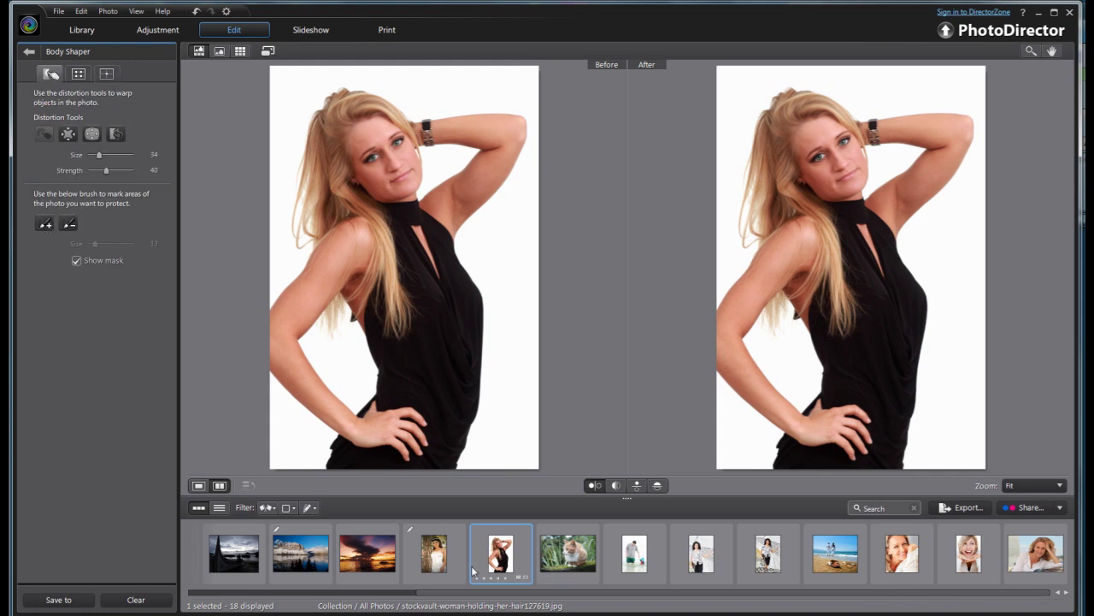
left_click(435, 563)
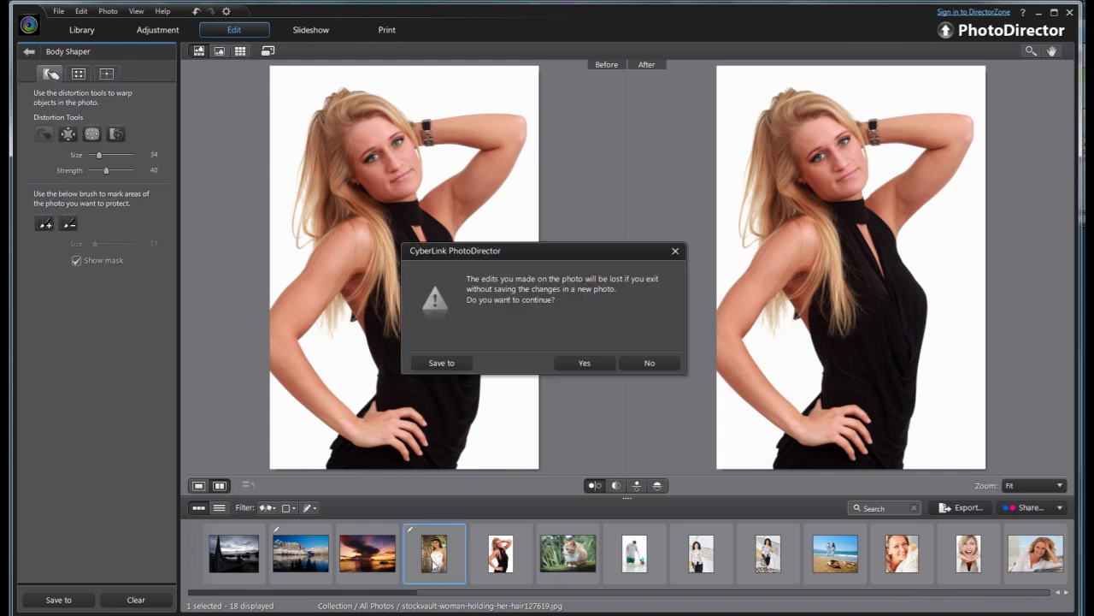
left_click(584, 363)
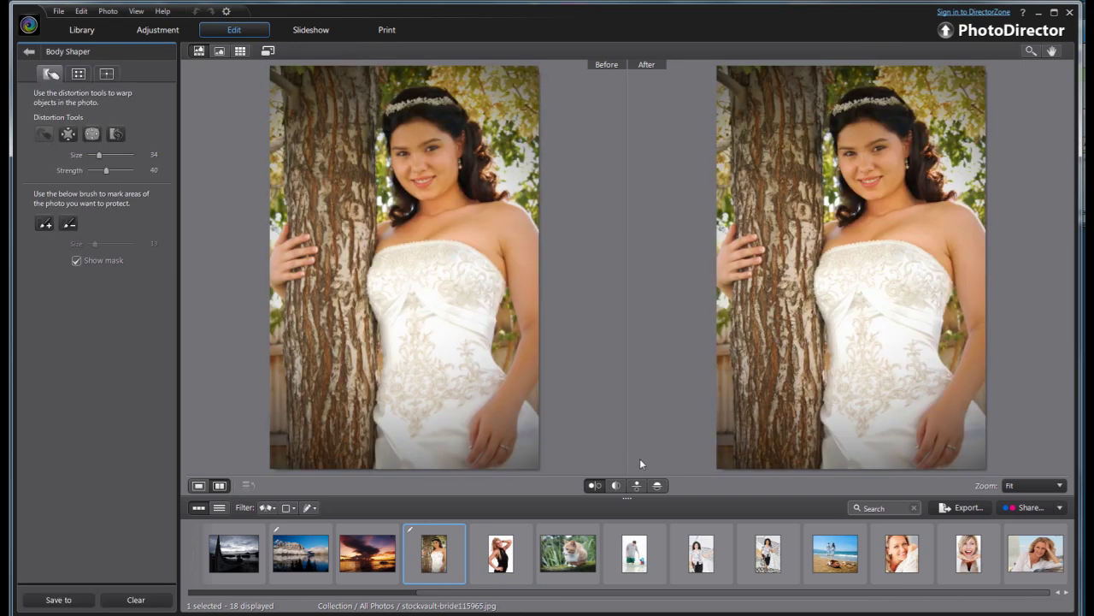
In single view, paint a protect mask on the background beside the bride's right waist edge.
left_click(198, 484)
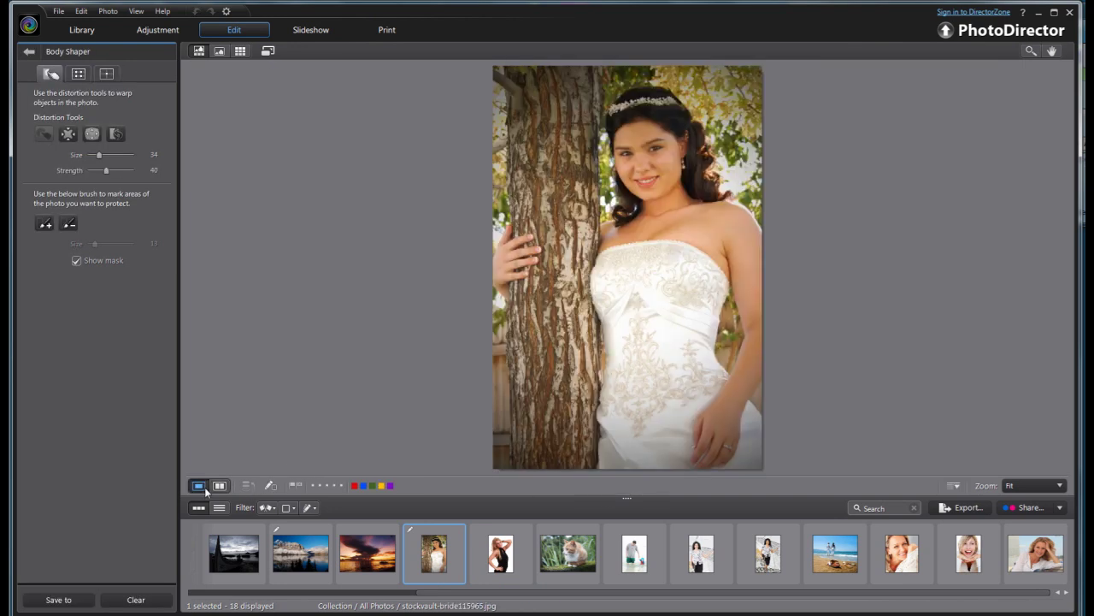
scroll(718, 342, "down", 5)
left_click(45, 223)
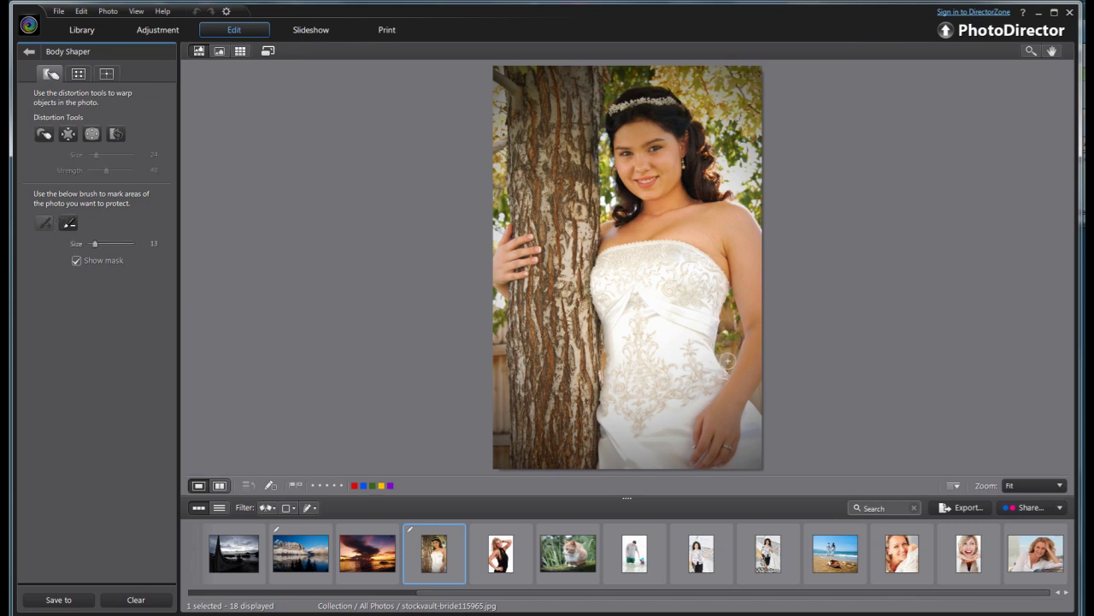
scroll(728, 360, "down", 3)
mouse_move(728, 366)
left_mouse_down()
mouse_move(734, 292)
mouse_move(732, 371)
mouse_move(721, 349)
mouse_move(729, 307)
mouse_move(733, 376)
left_mouse_up()
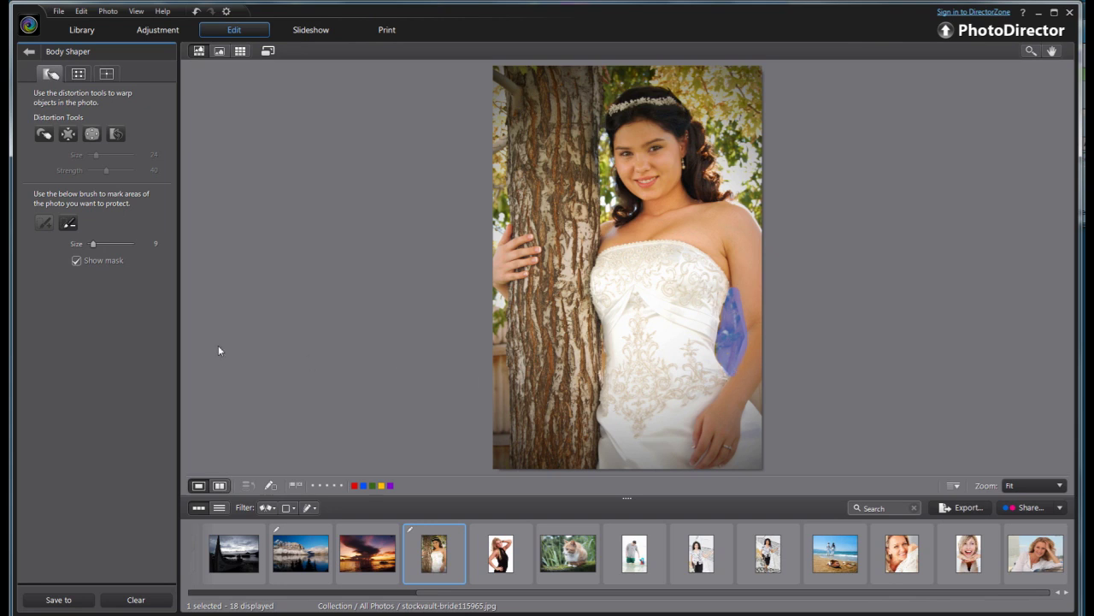
Select the Forward warp brush and enlarge it to size 53 with strength 40.
left_click(42, 132)
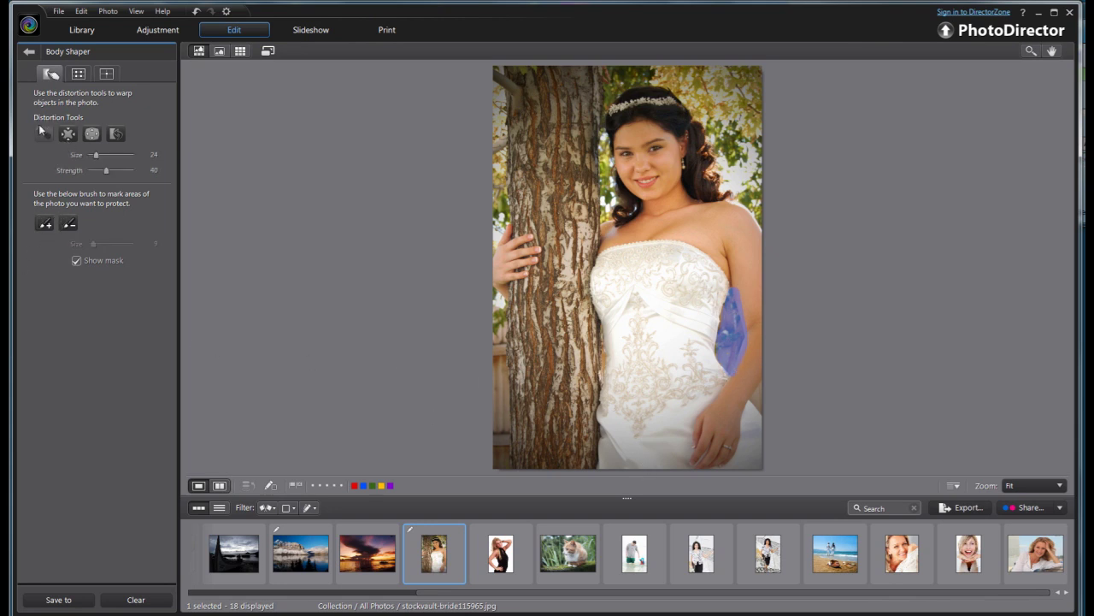
left_click(43, 133)
scroll(687, 364, "up", 5)
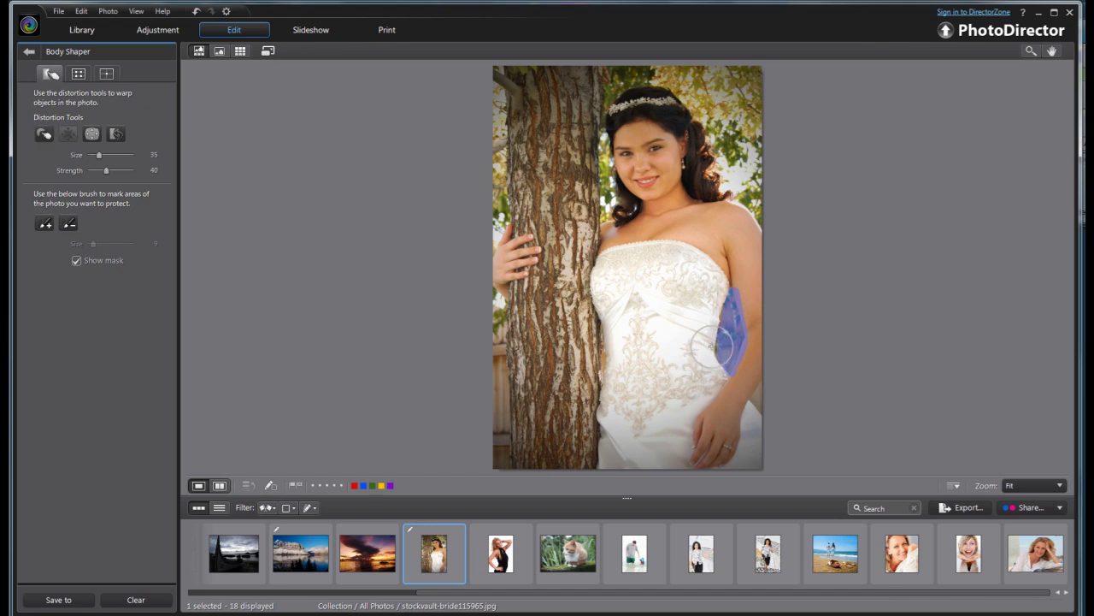
scroll(713, 335, "up", 3)
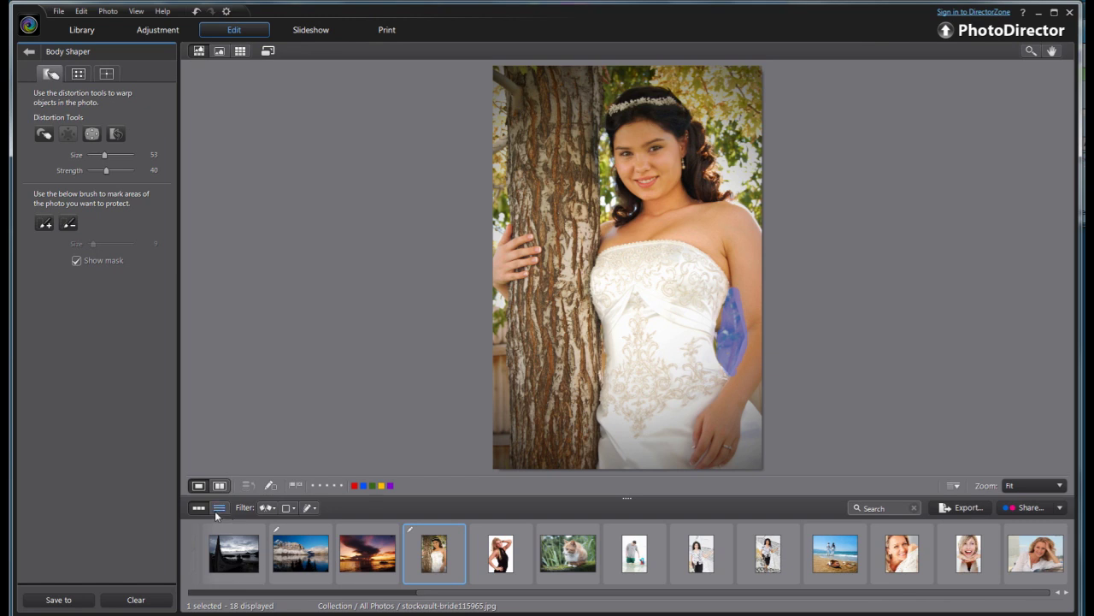
Switch the bride photo to the Before/After comparison view and uncheck Show mask.
left_click(219, 485)
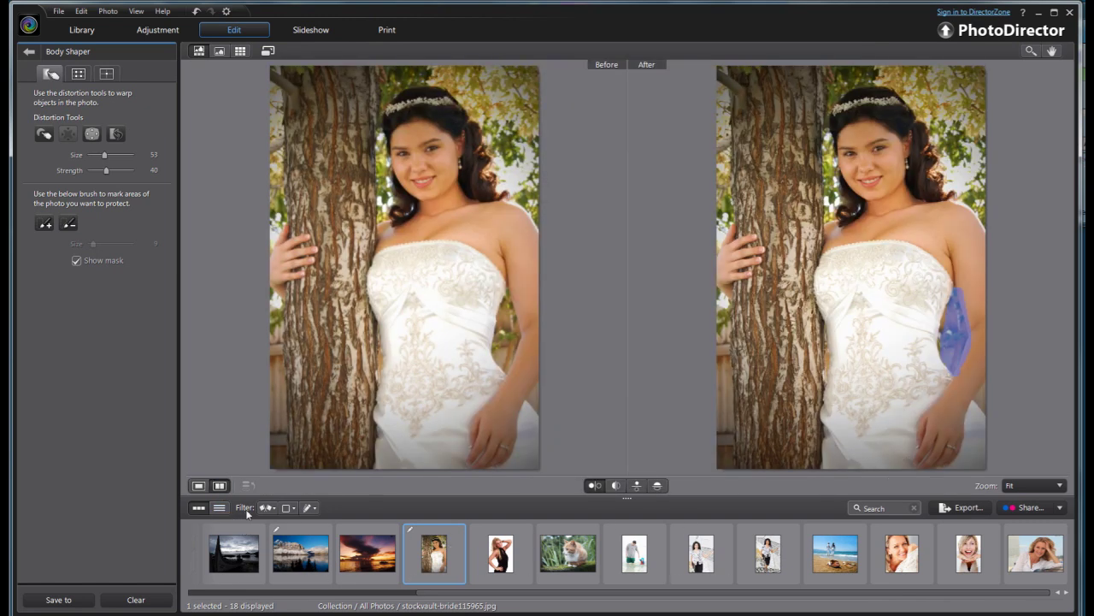
left_click(76, 261)
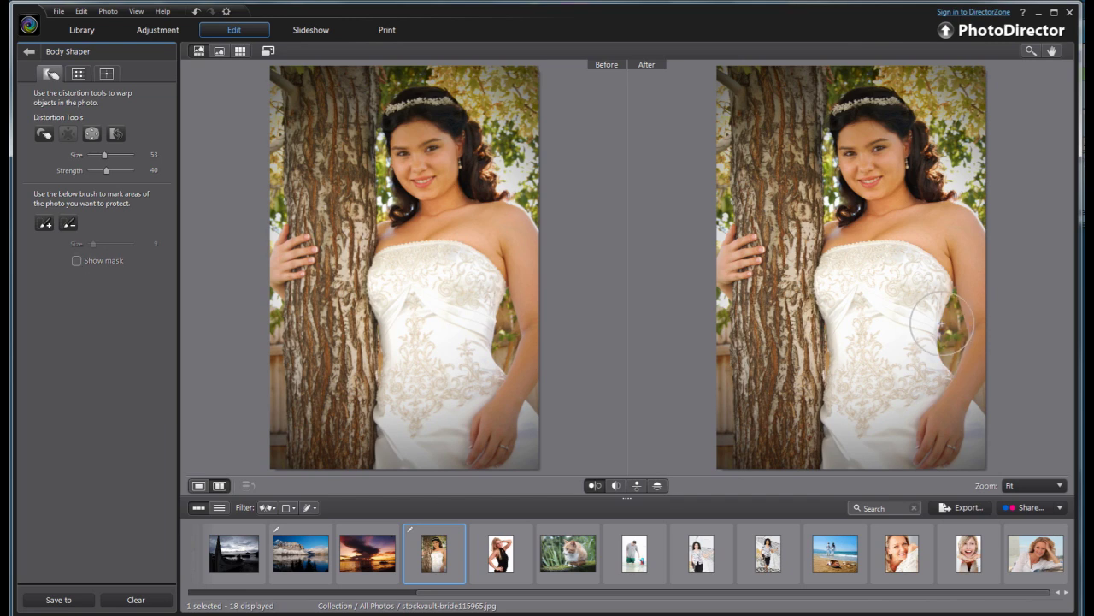